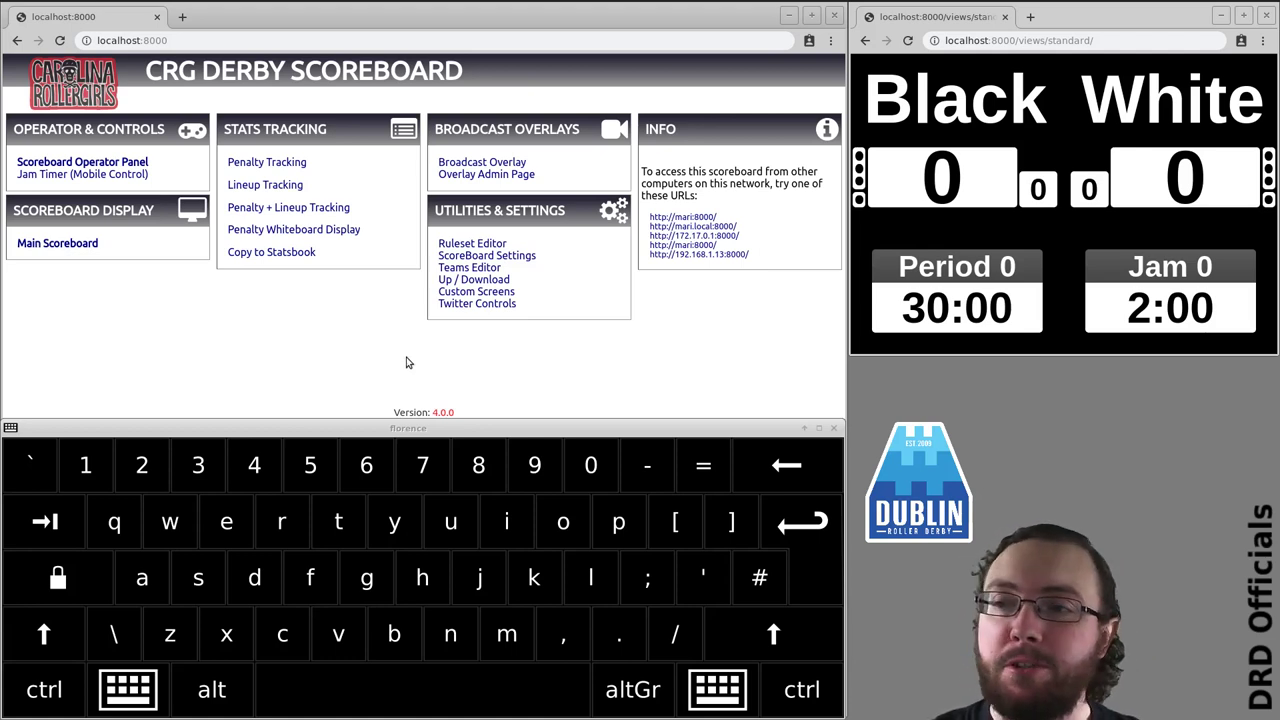
# Open the Scoreboard Operator Panel and log in with the operator's name.
pyautogui.click(100, 166)
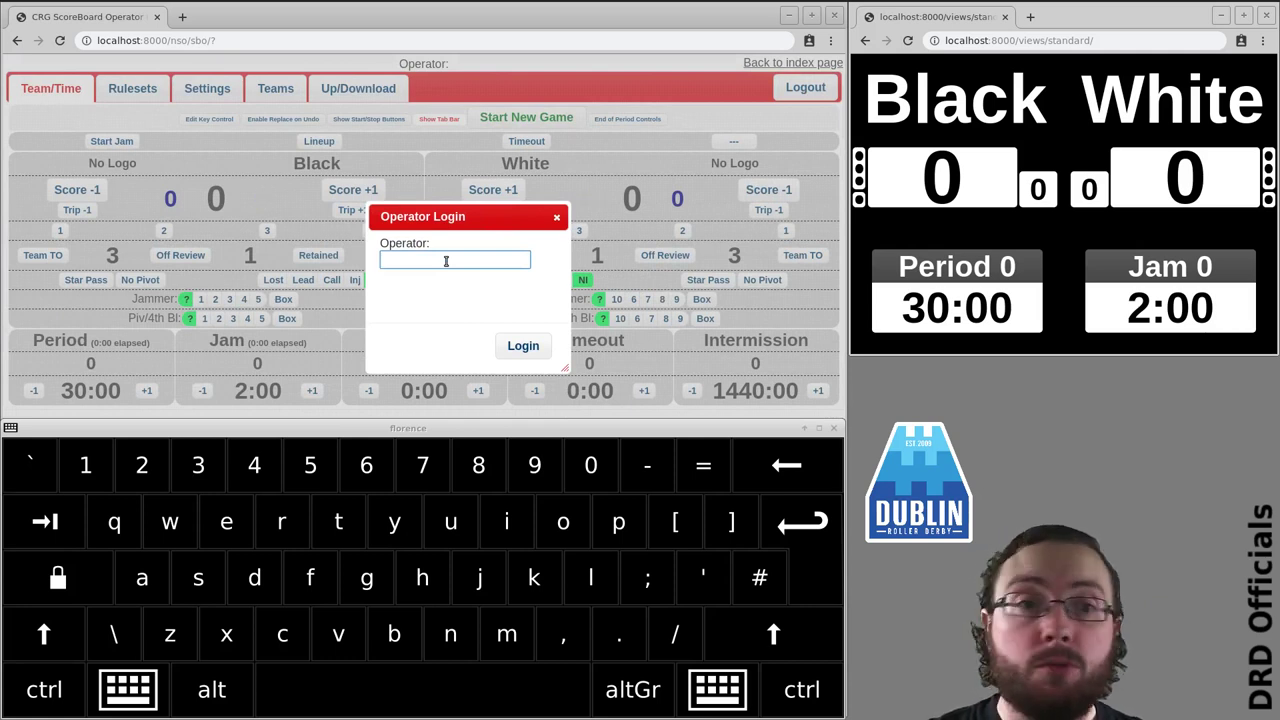
pyautogui.write('brain')
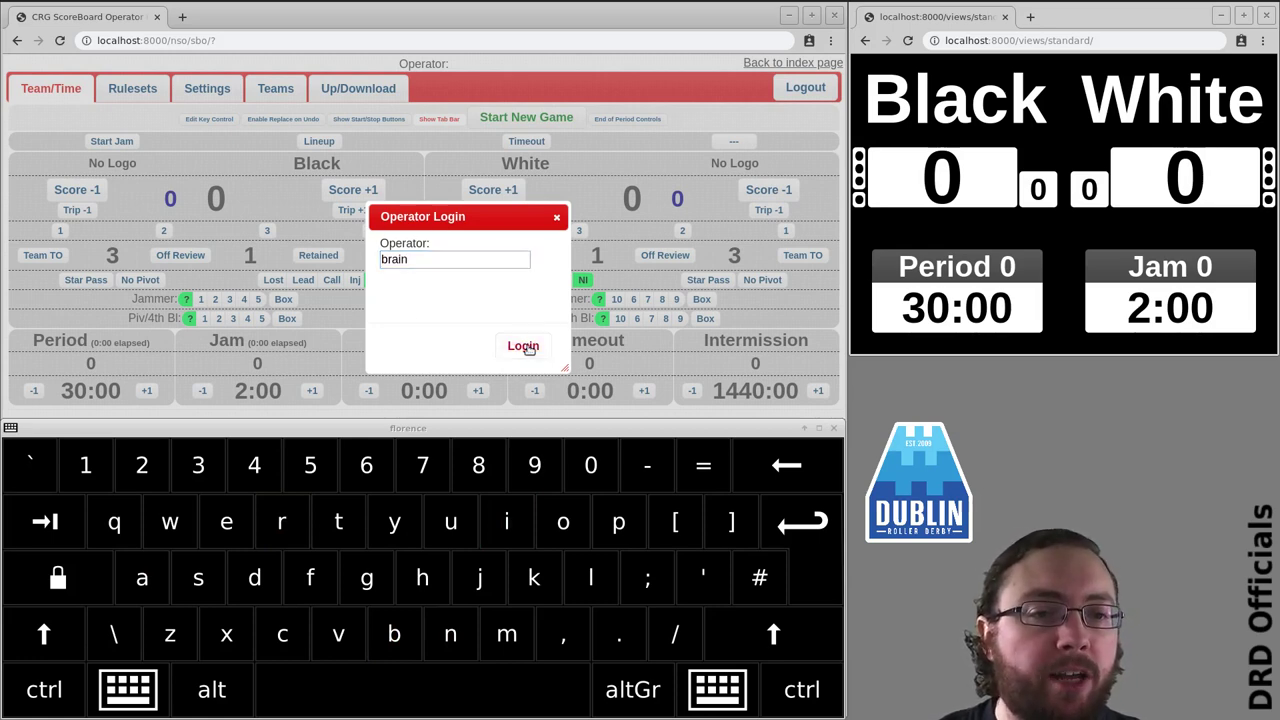
pyautogui.click(522, 346)
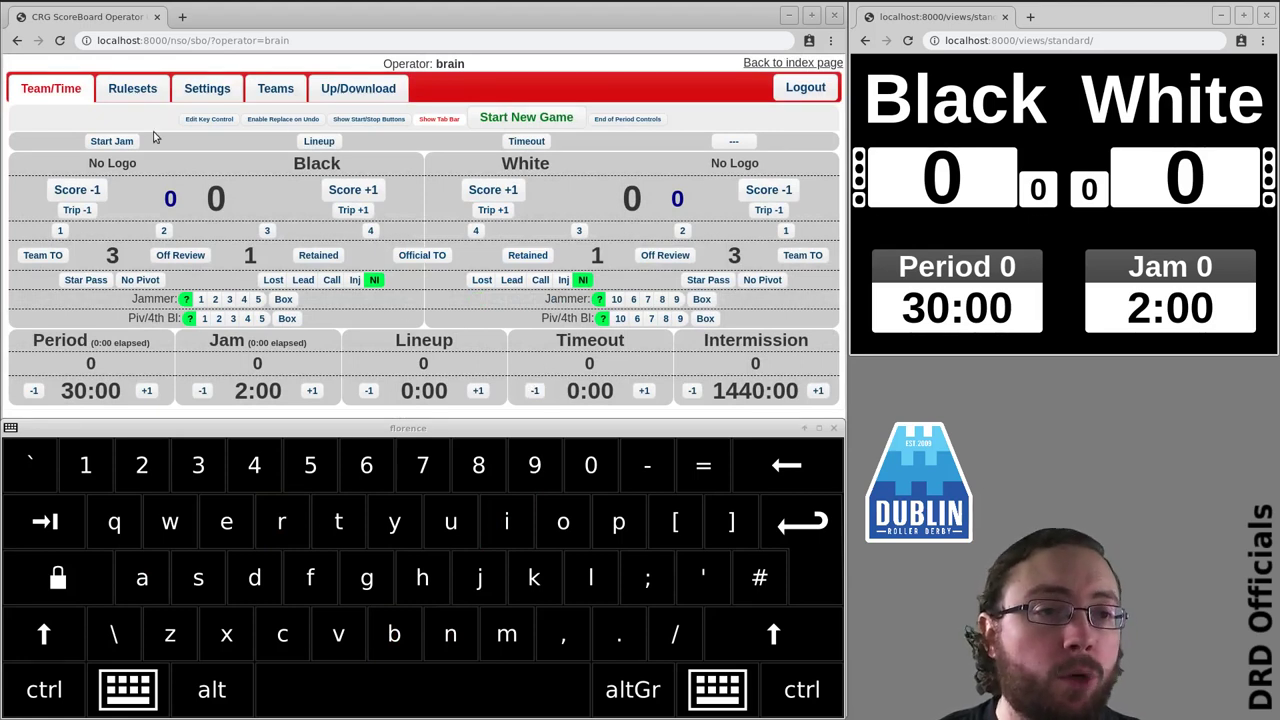
# Enable key control editing and assign q to Start Jam, w to Lineup, e to Timeout and r to the undo control beside them.
pyautogui.click(210, 121)
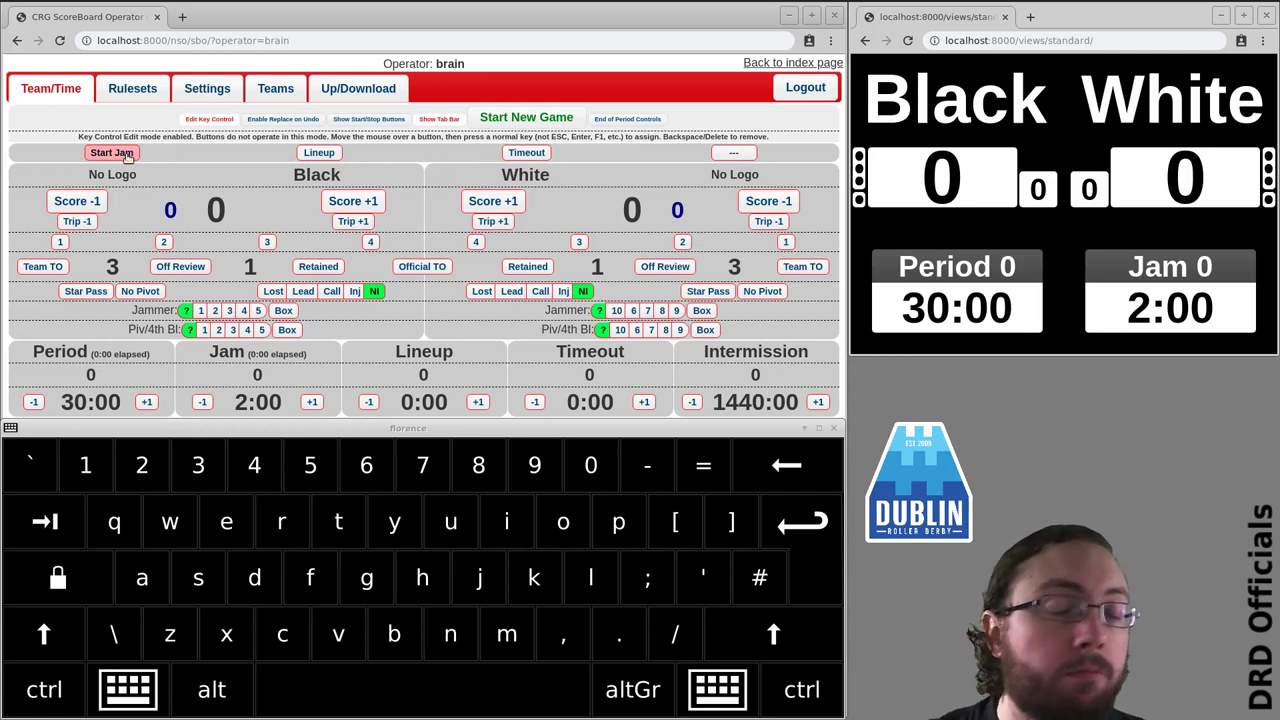
pyautogui.press('q')
pyautogui.press('w')
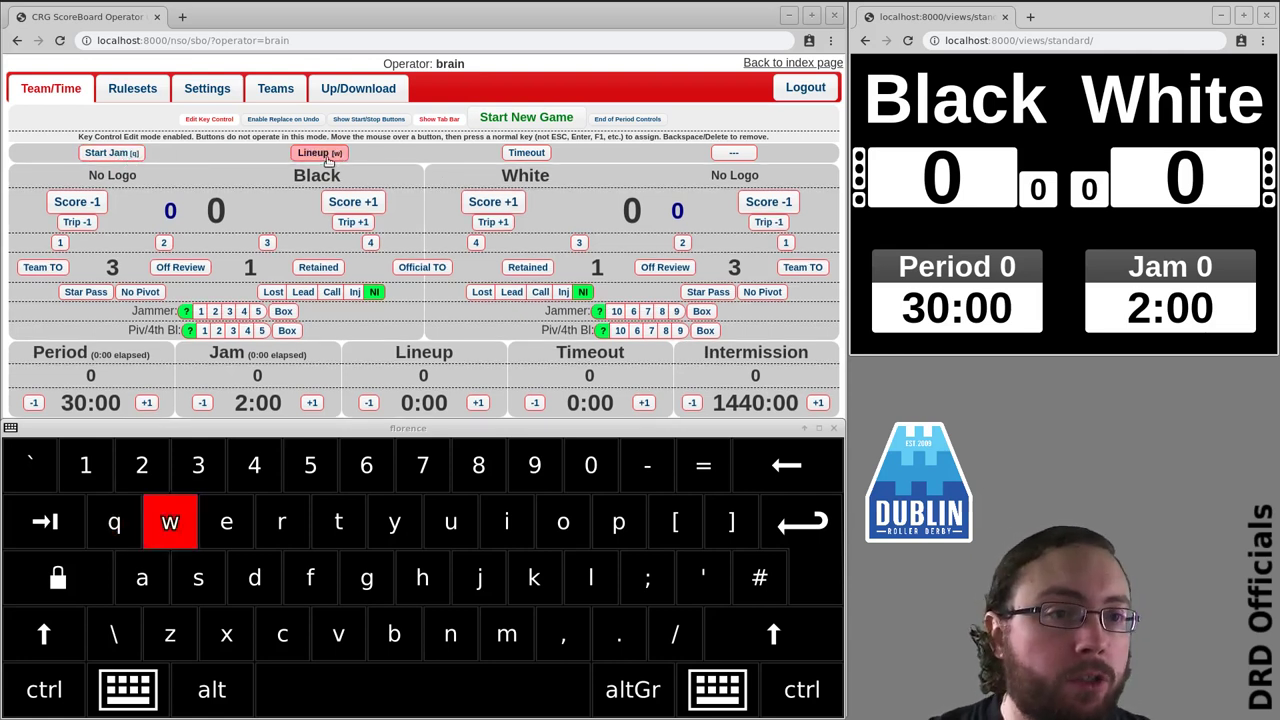
pyautogui.press('e')
pyautogui.press('r')
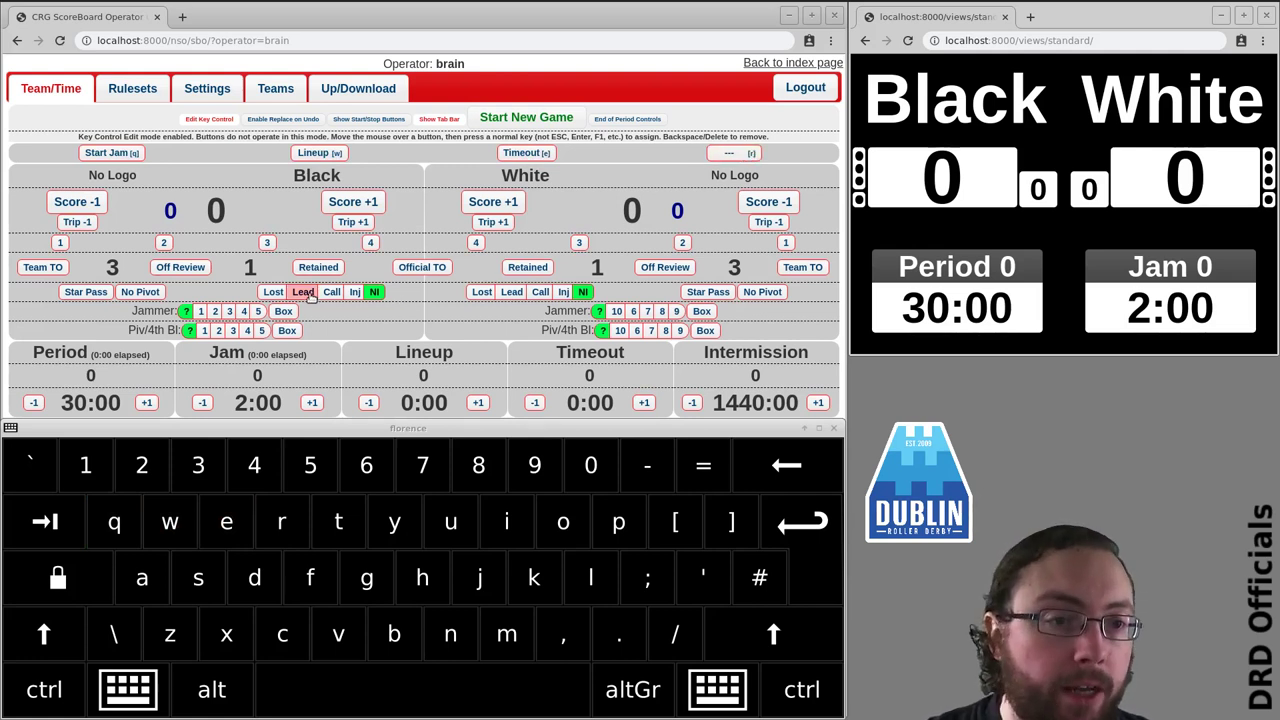
# Assign g and h to Lead for Black and White, and uppercase G and H to their respective Lost controls.
pyautogui.press('g')
pyautogui.press('h')
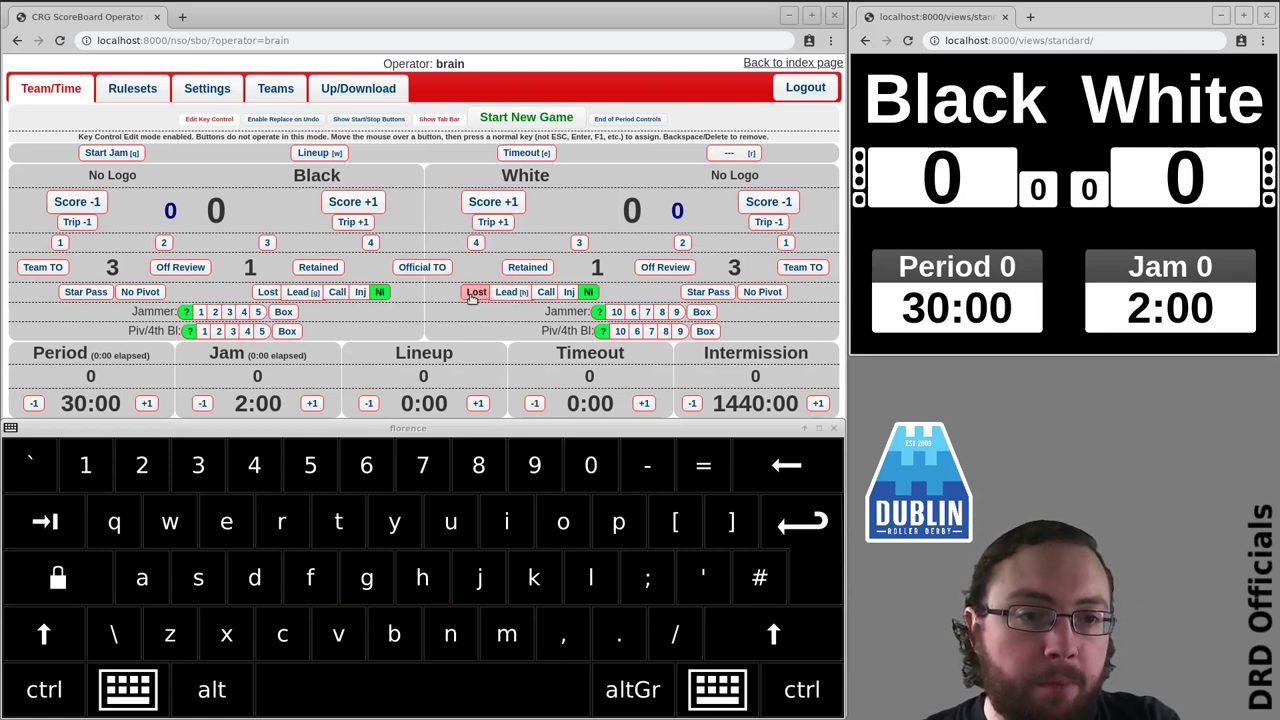
pyautogui.hotkey('shift', 'h')
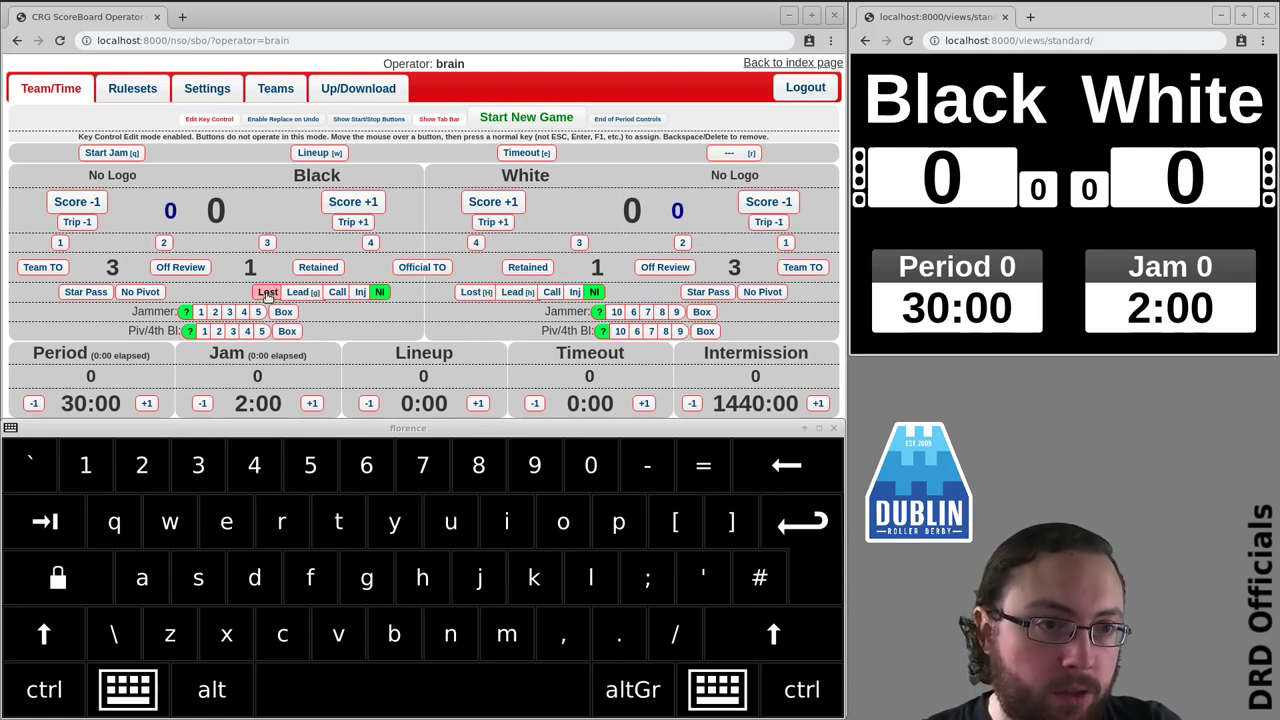
pyautogui.hotkey('shift', 'g')
# Assign f, F and d to Black's Score +1, Score -1 and 4-point controls, and j, J and k to White's.
pyautogui.press('f')
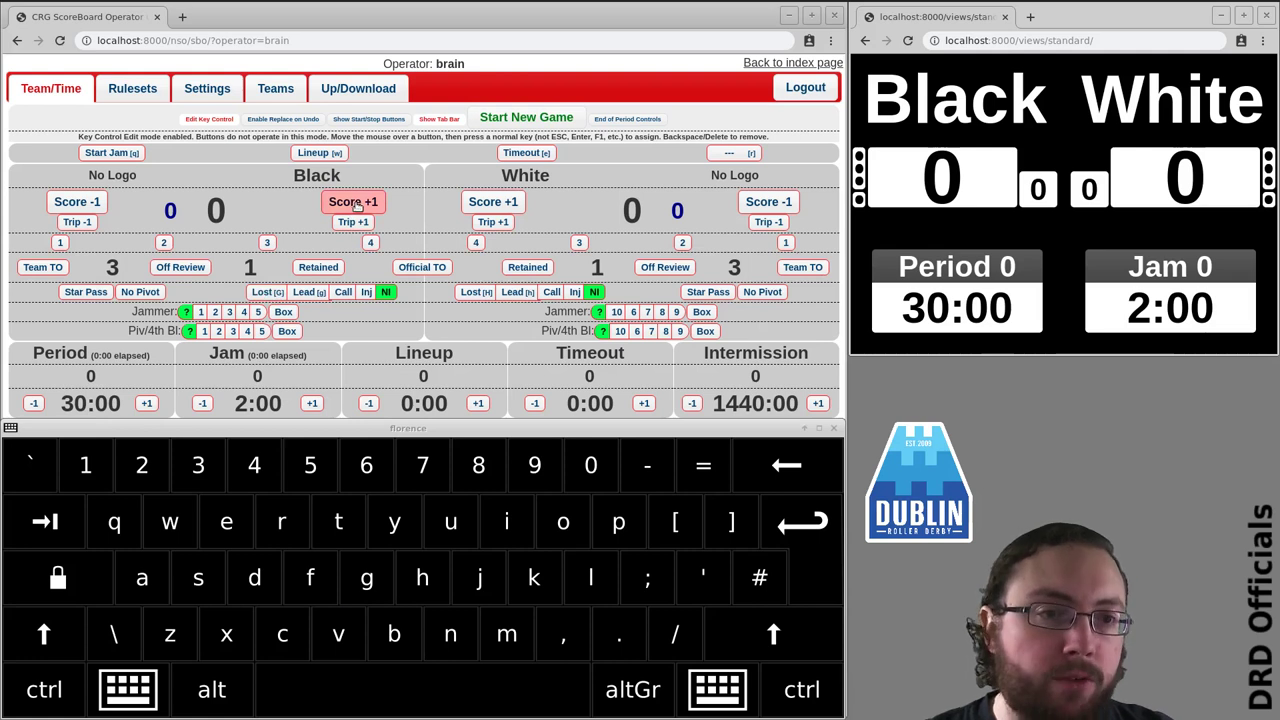
pyautogui.hotkey('shift', 'f')
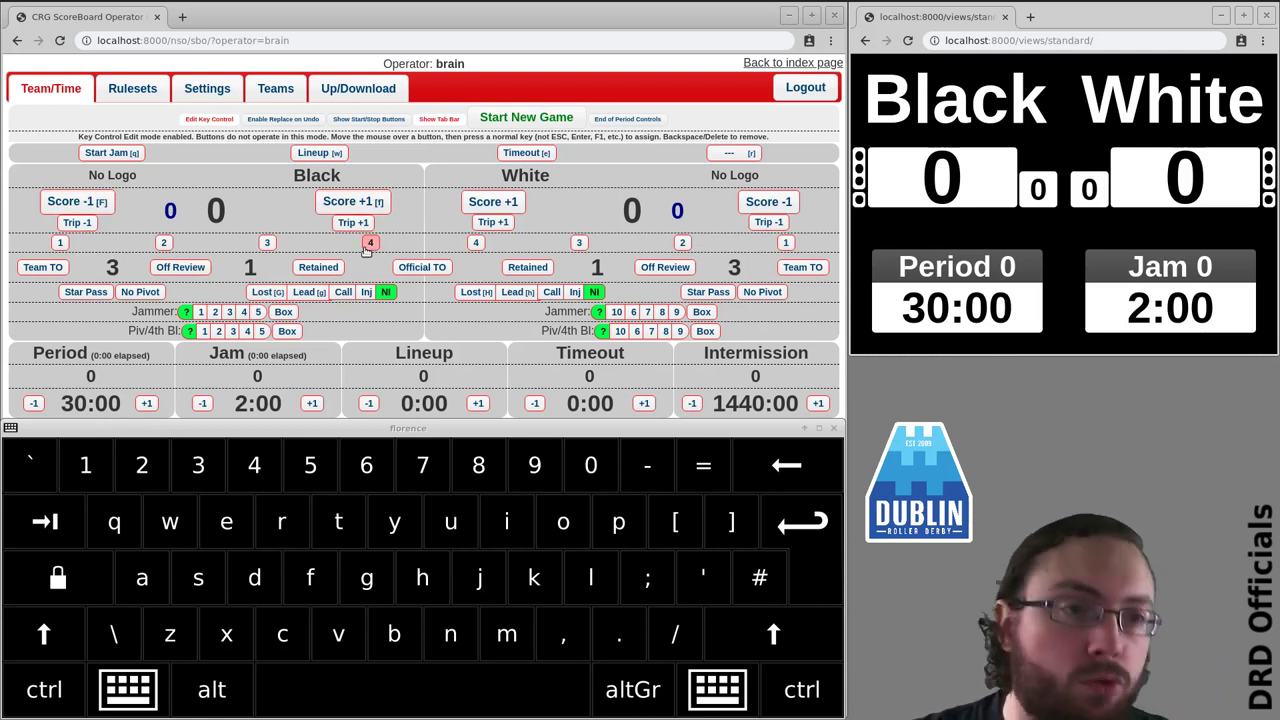
pyautogui.press('d')
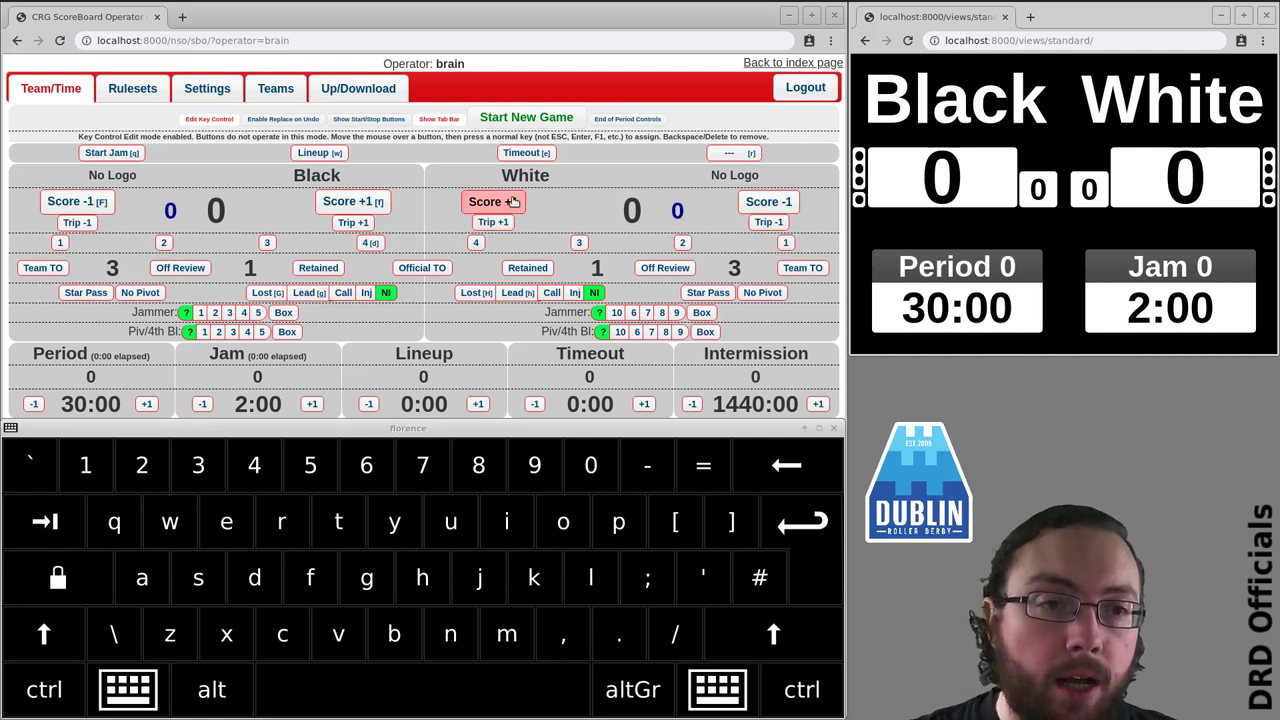
pyautogui.press('j')
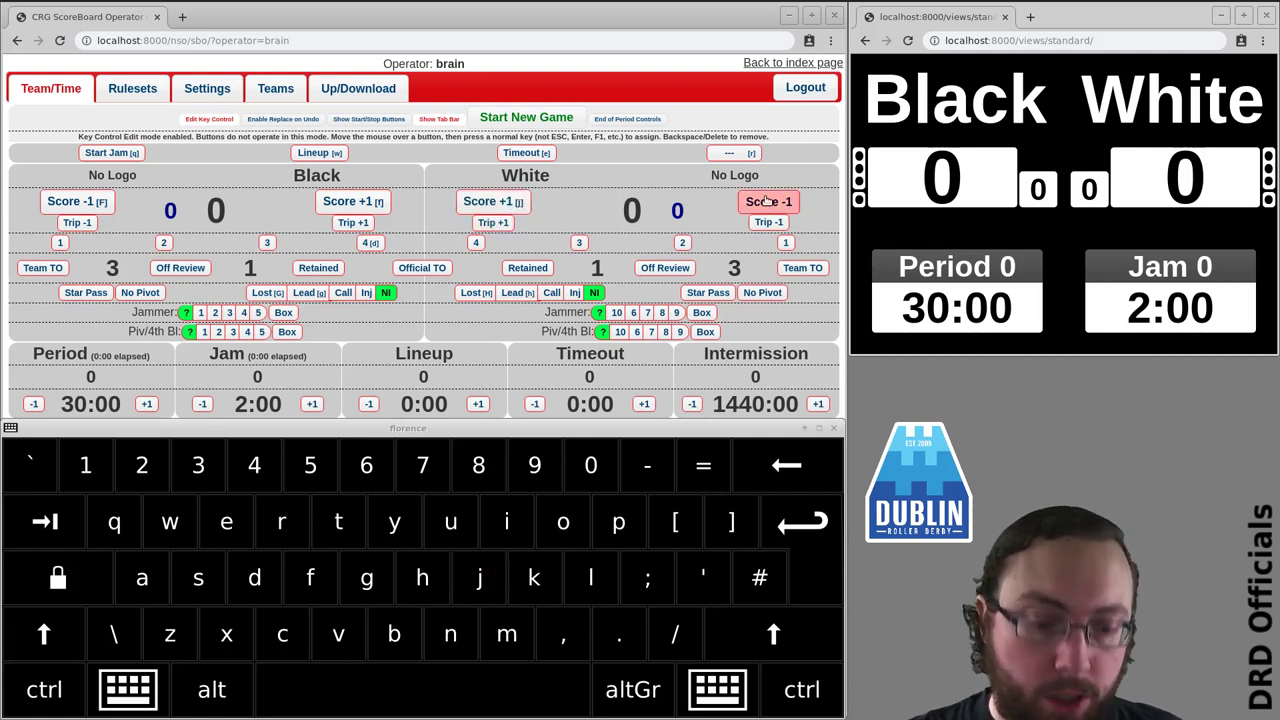
pyautogui.hotkey('shift', 'j')
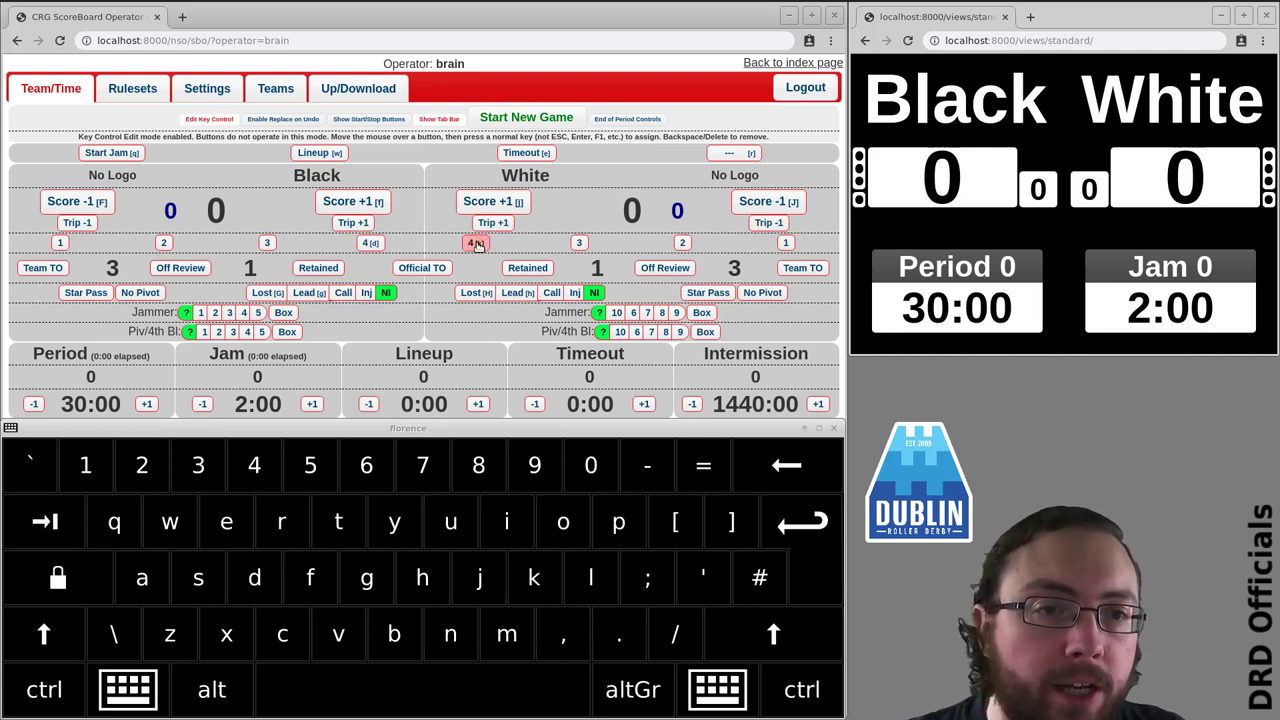
pyautogui.press('k')
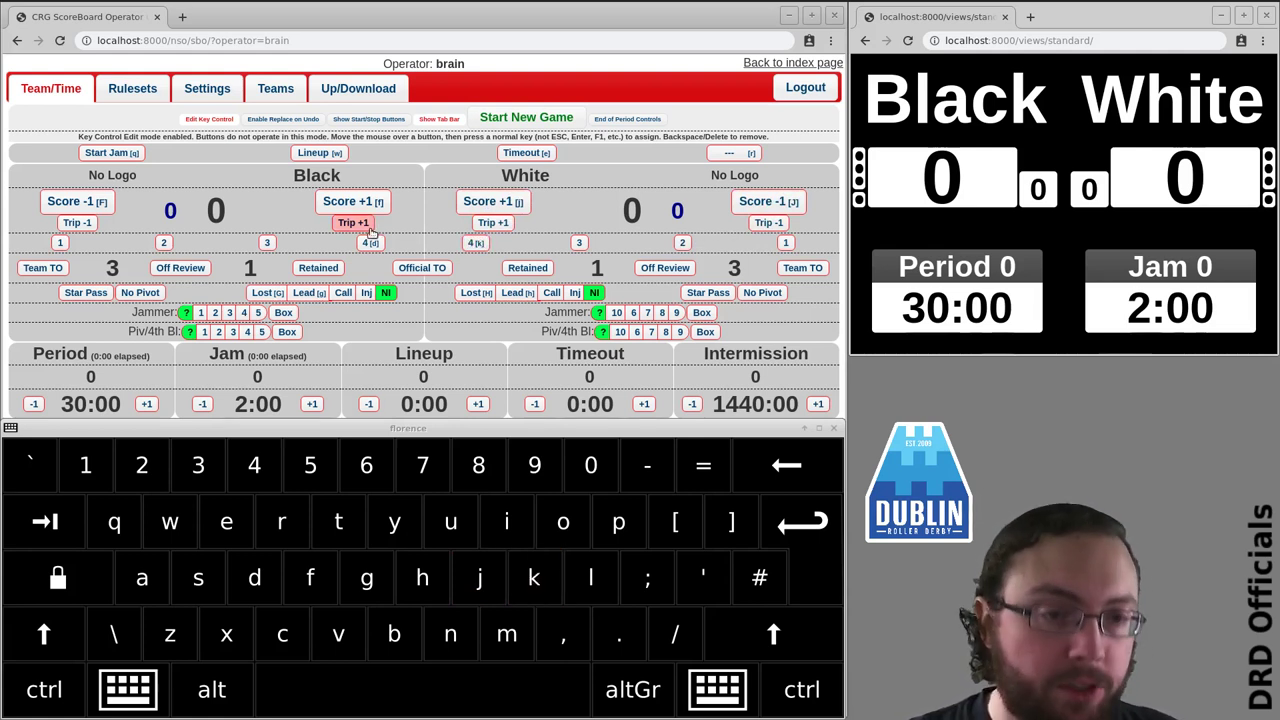
# Assign t and y to Trip +1 for Black and White, and uppercase T and Y to their Trip -1 controls.
pyautogui.press('t')
pyautogui.press('y')
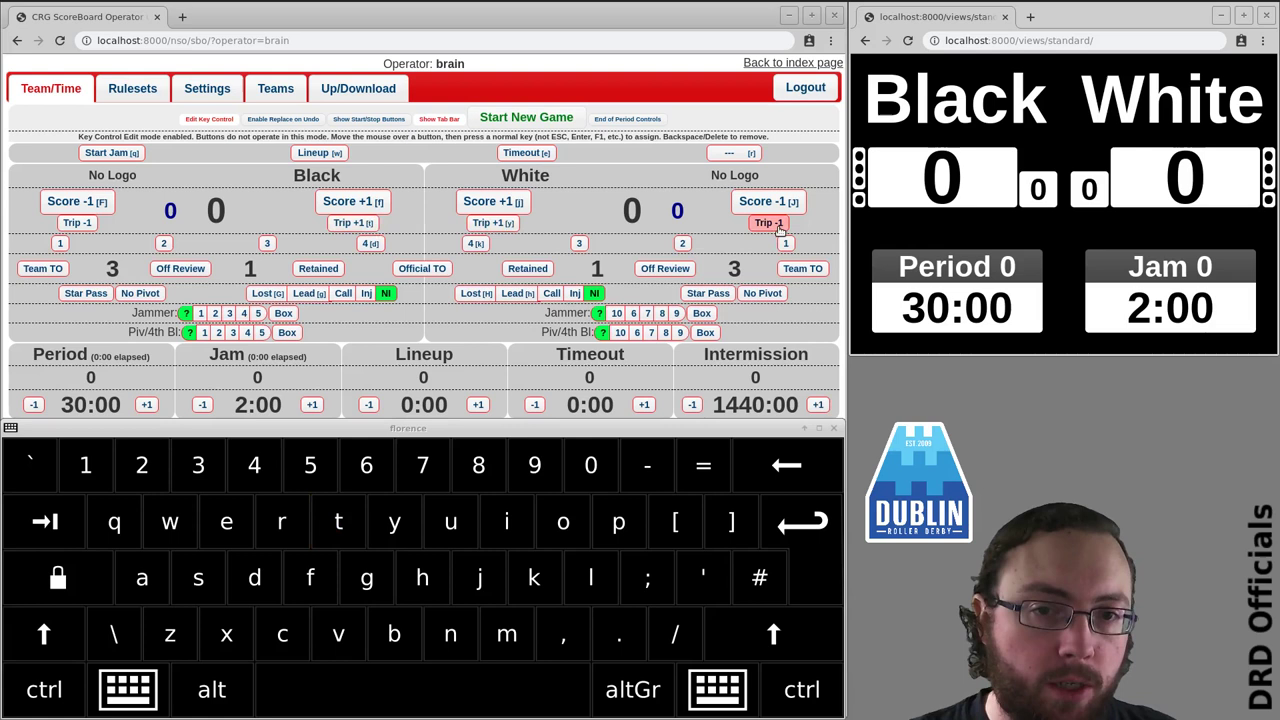
pyautogui.hotkey('shift', 'y')
pyautogui.hotkey('shift', 't')
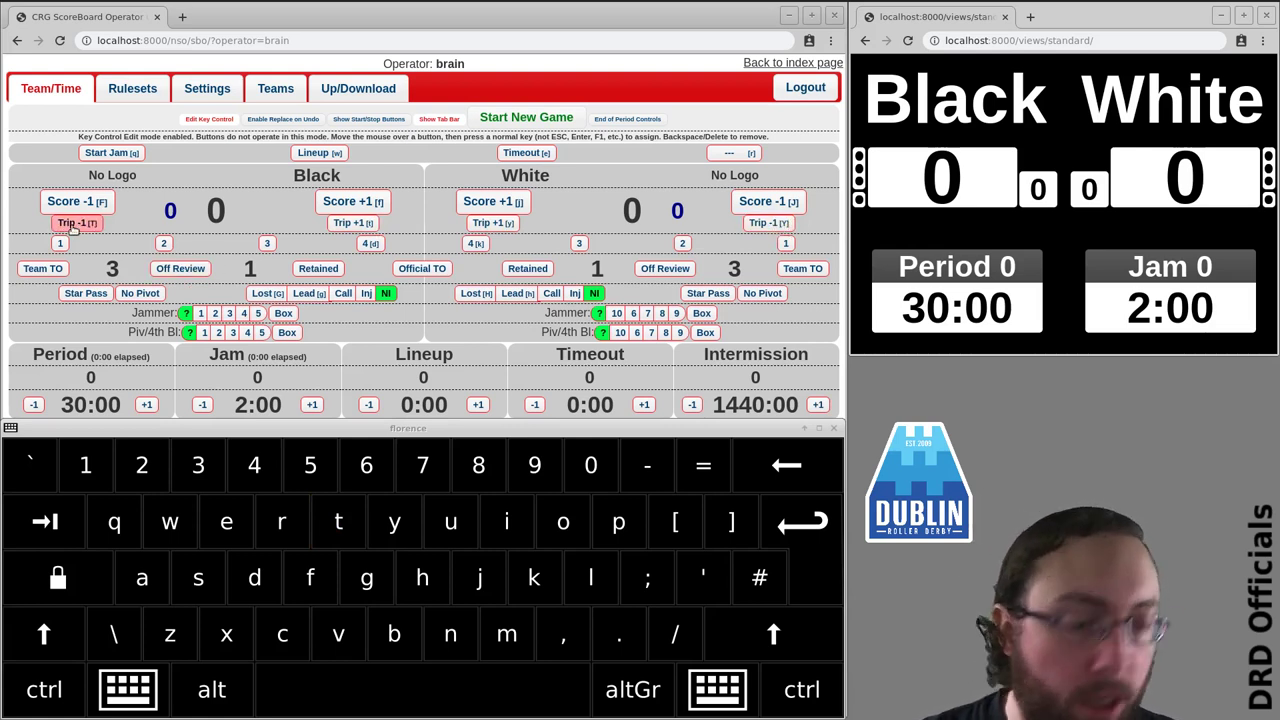
# Assign b and n to Star Pass for Black and White, and leave key control editing mode.
pyautogui.press('b')
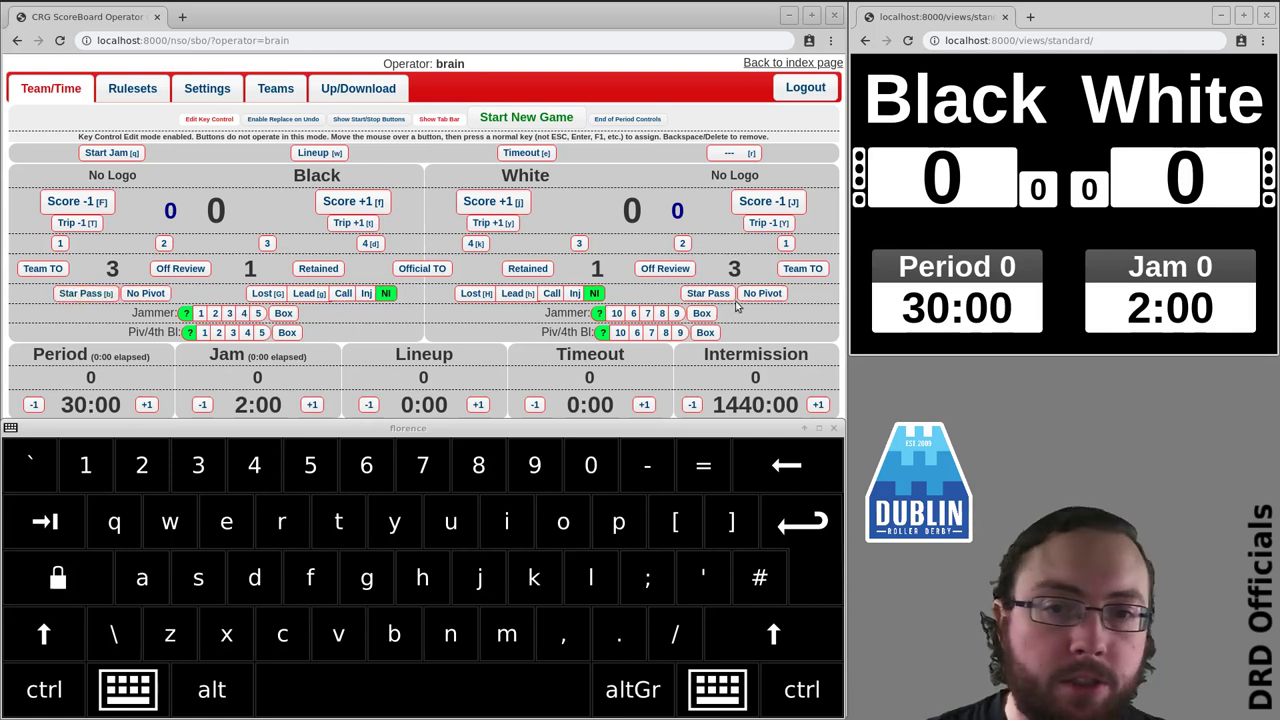
pyautogui.press('n')
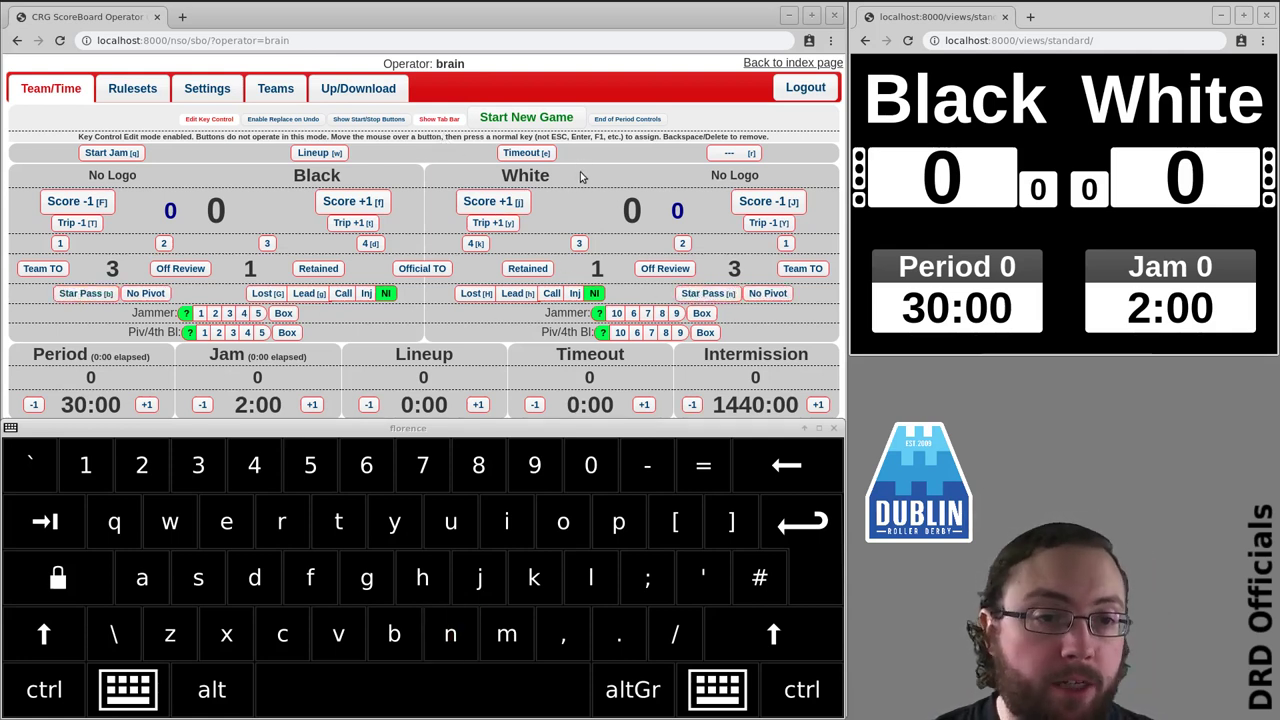
pyautogui.click(207, 120)
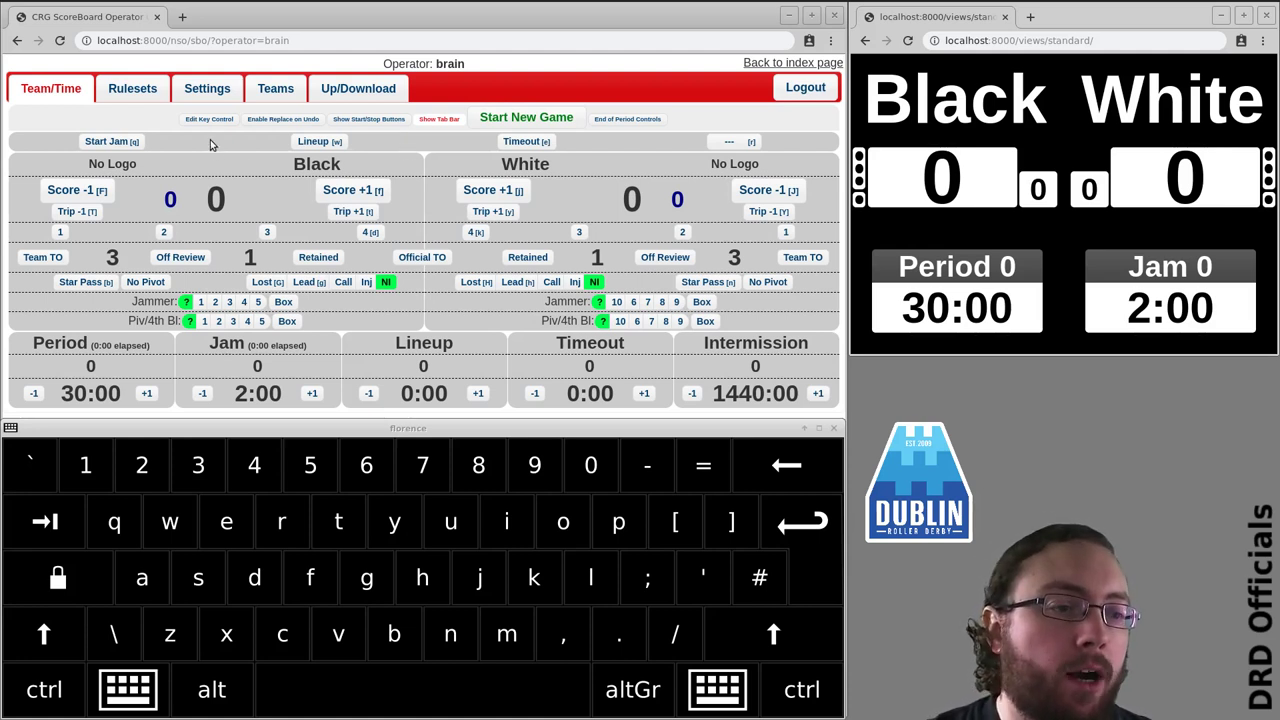
# Run the first jam from start to stop with the assigned hotkeys, recording Black as lead with a 4-point trip.
pyautogui.click(117, 530)
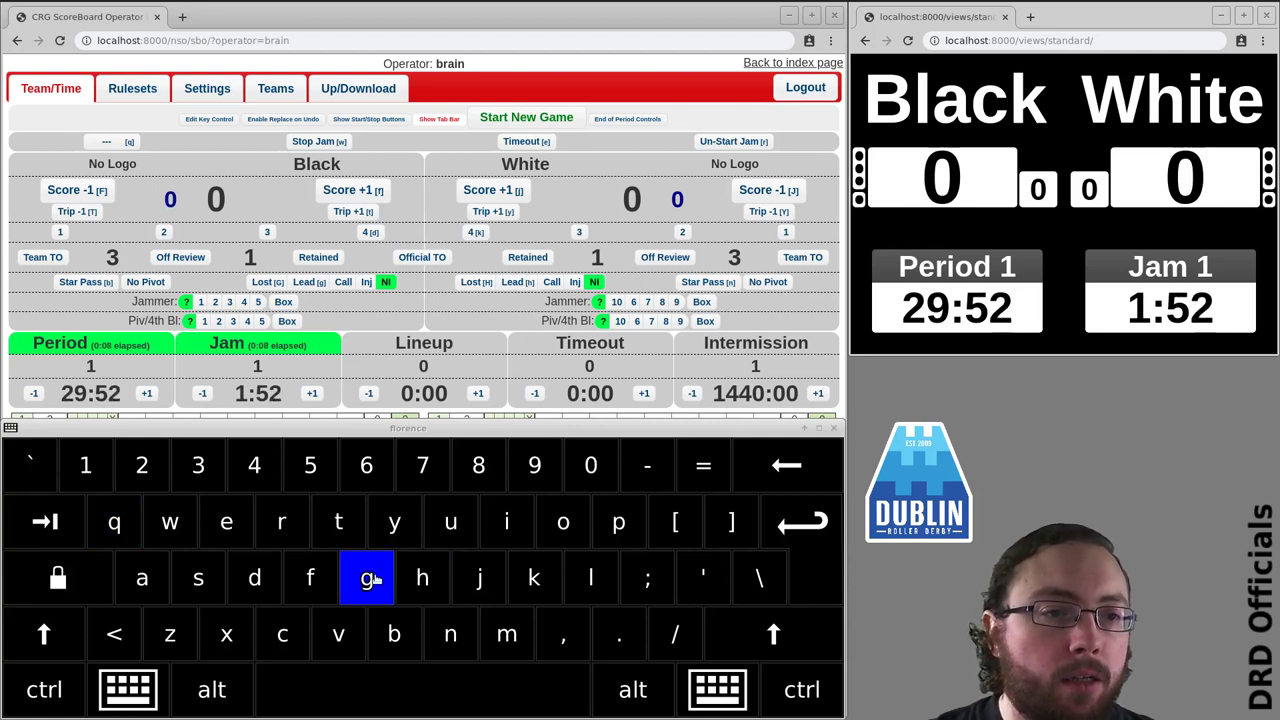
pyautogui.click(366, 580)
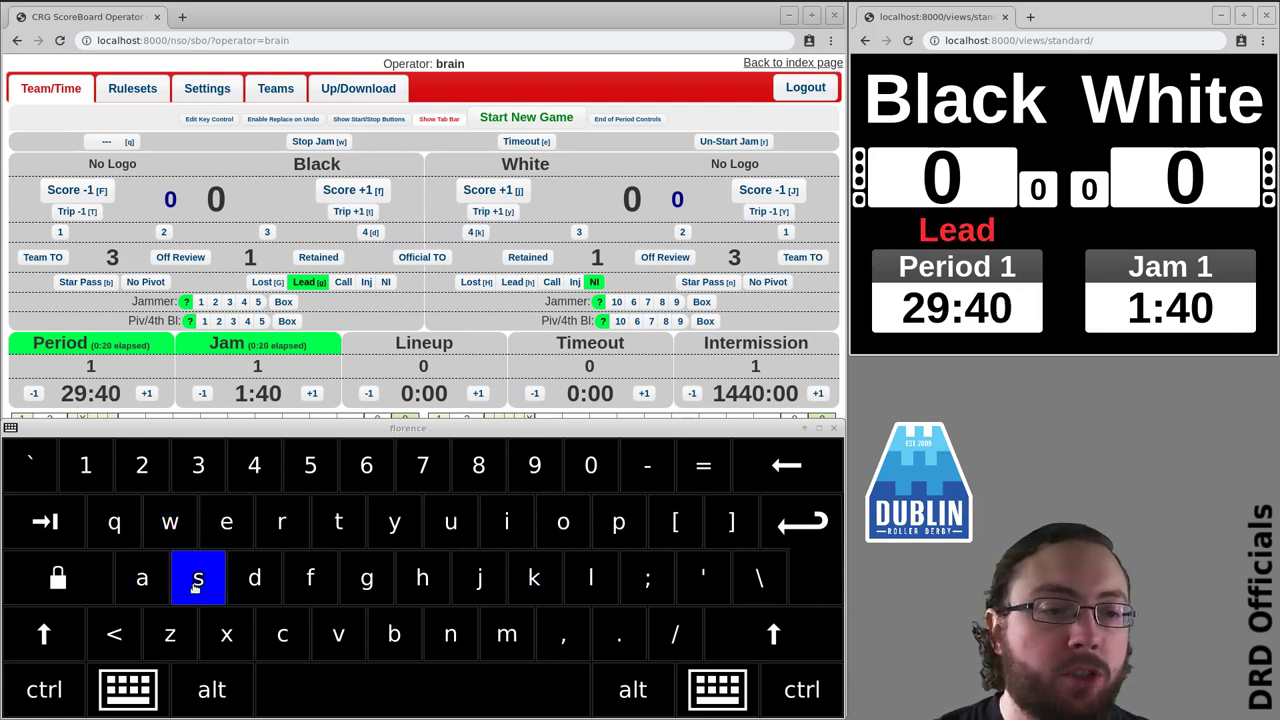
pyautogui.click(247, 590)
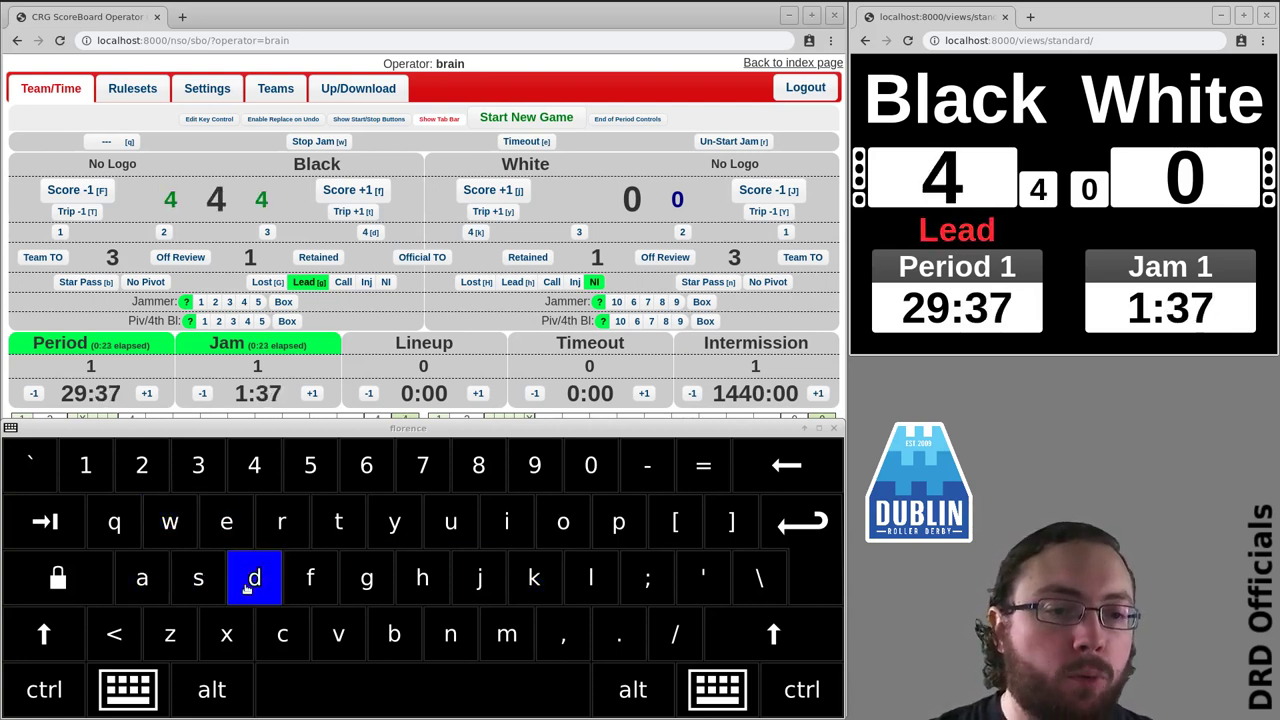
pyautogui.click(394, 524)
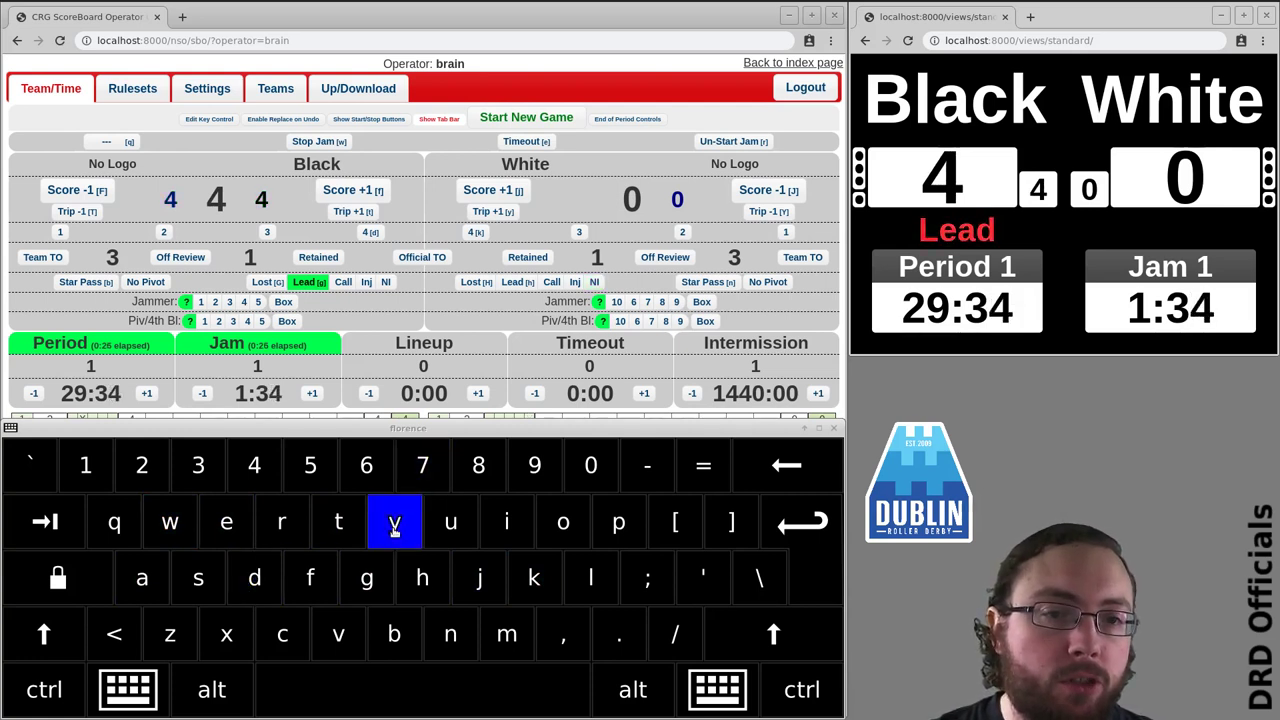
pyautogui.click(312, 576)
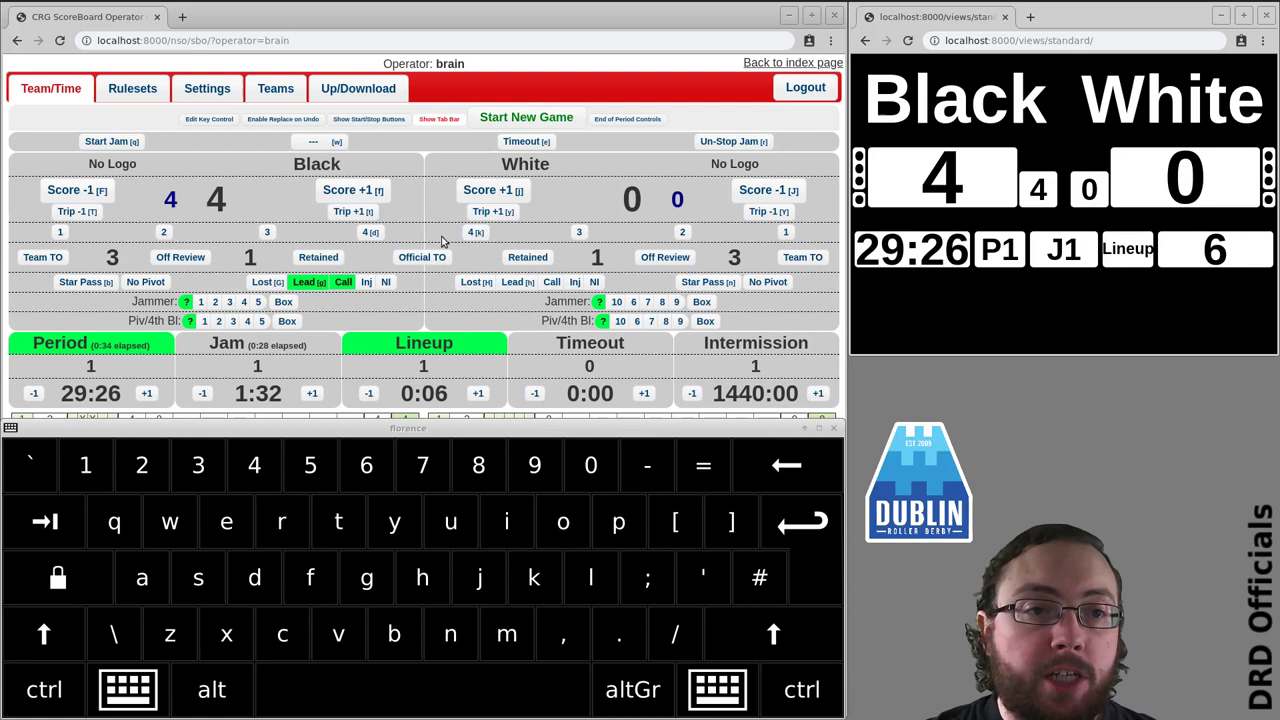
# Call a timeout, classify it as an Official Timeout, and end it.
pyautogui.press('e')
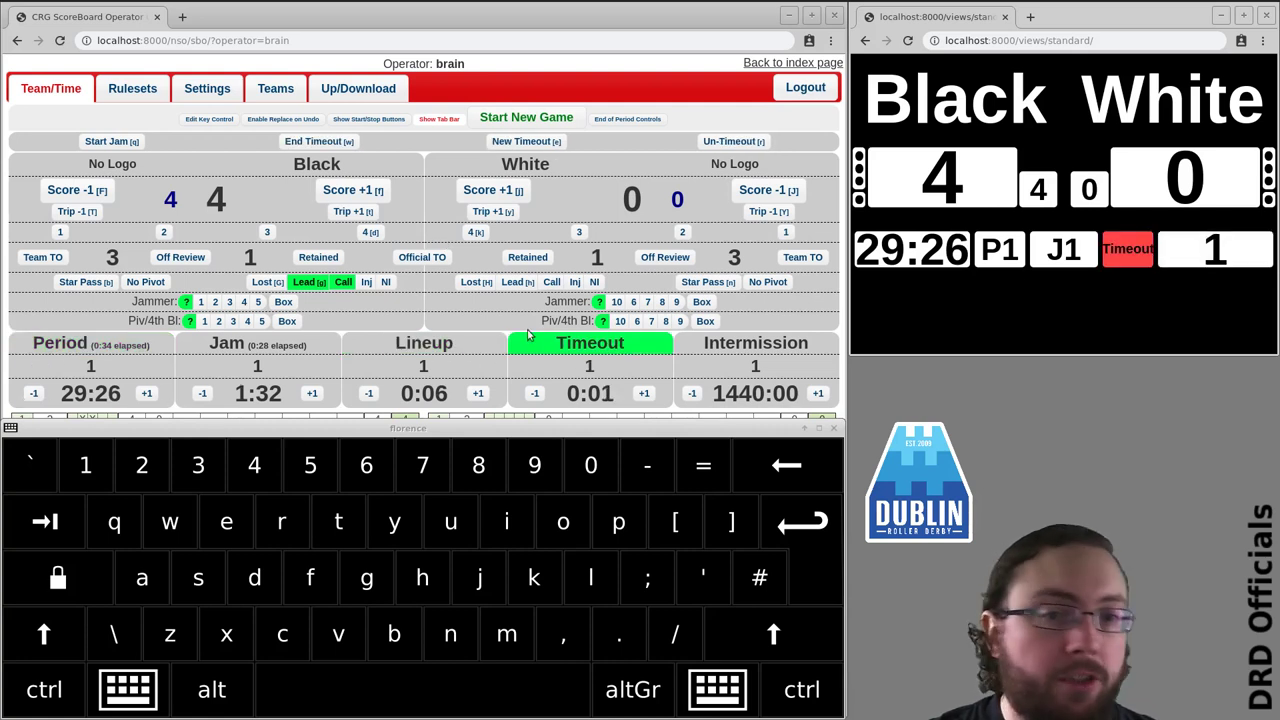
pyautogui.click(430, 258)
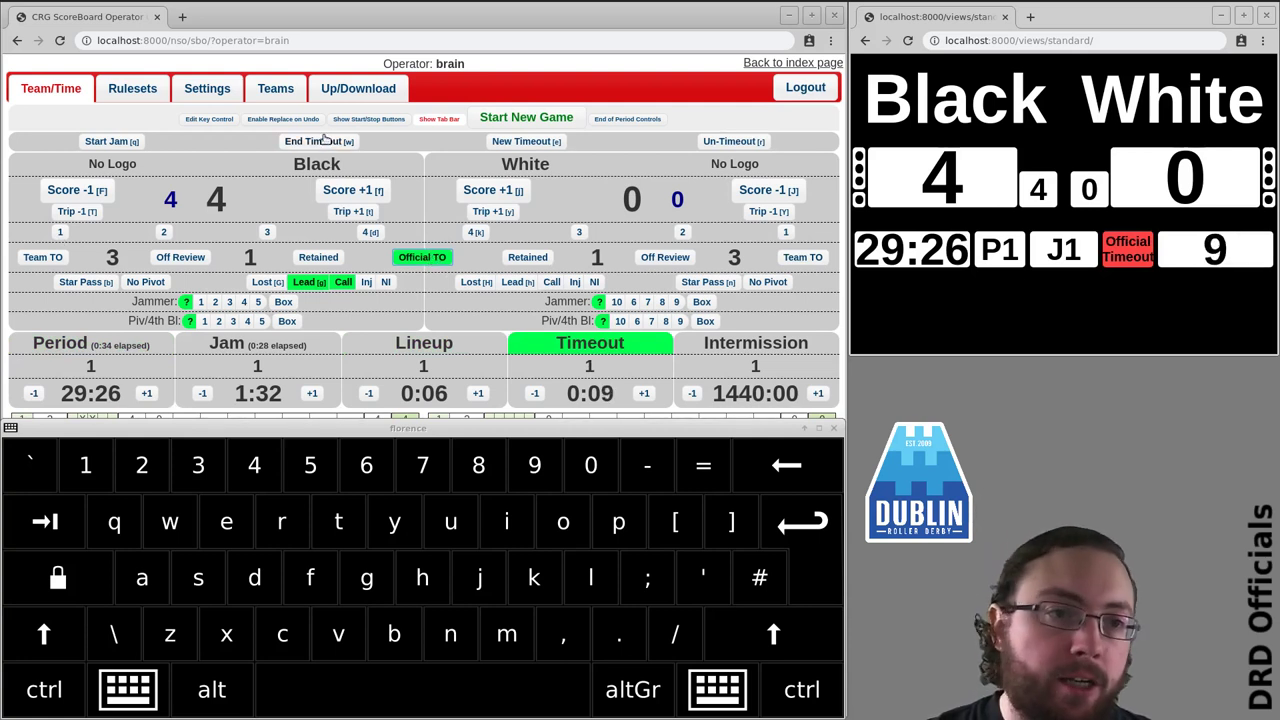
pyautogui.press('w')
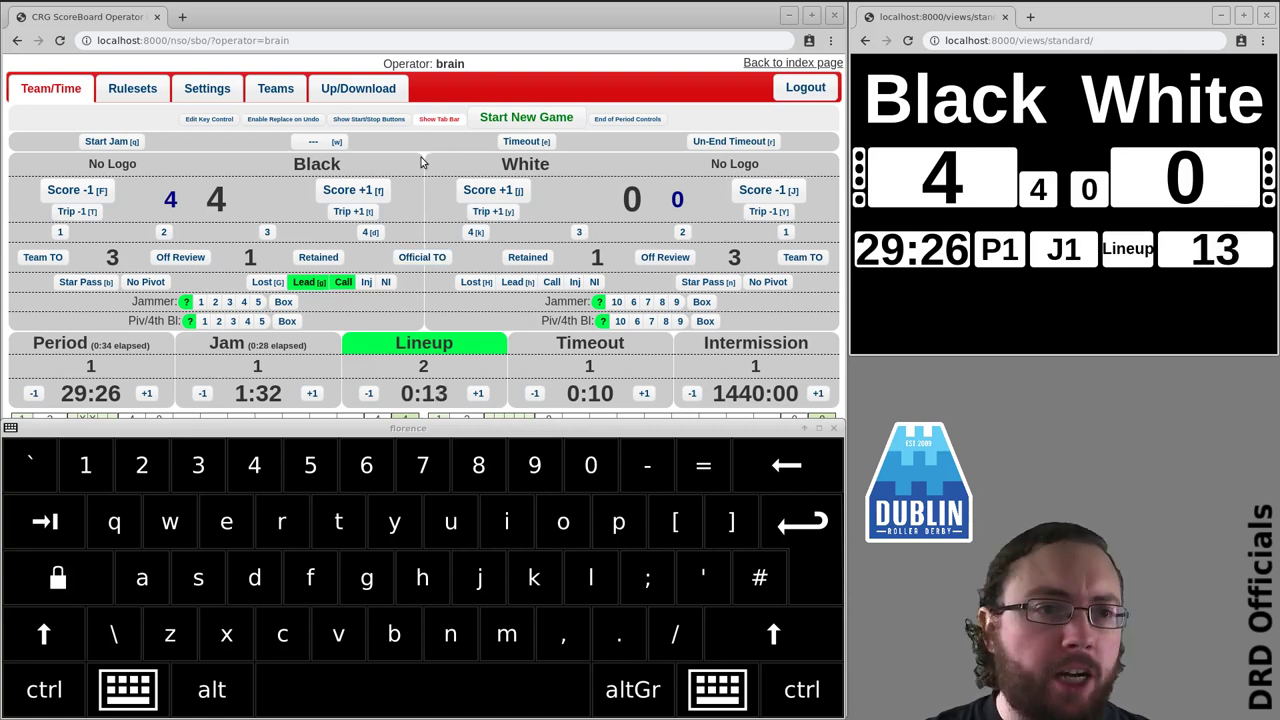
# Append a run of q characters to Black's team name to test the hotkey inside a text field.
pyautogui.click(336, 168)
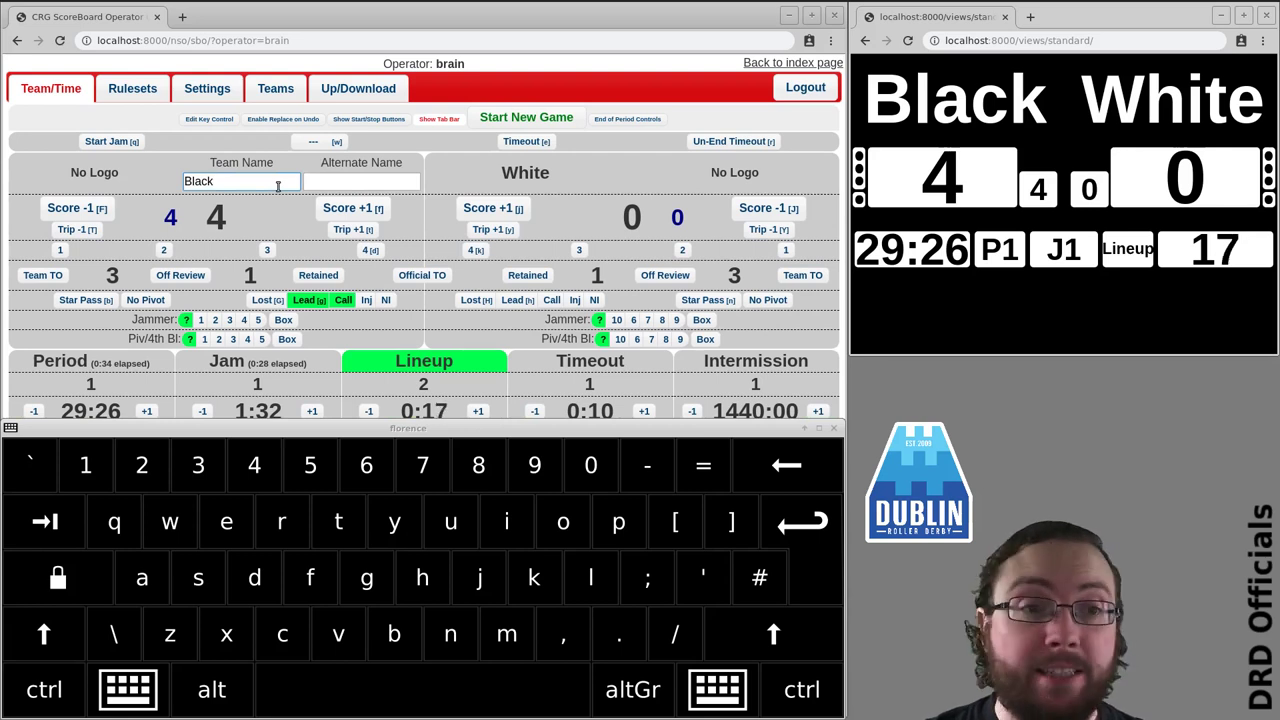
pyautogui.write('qqqqqqqqqqqq')
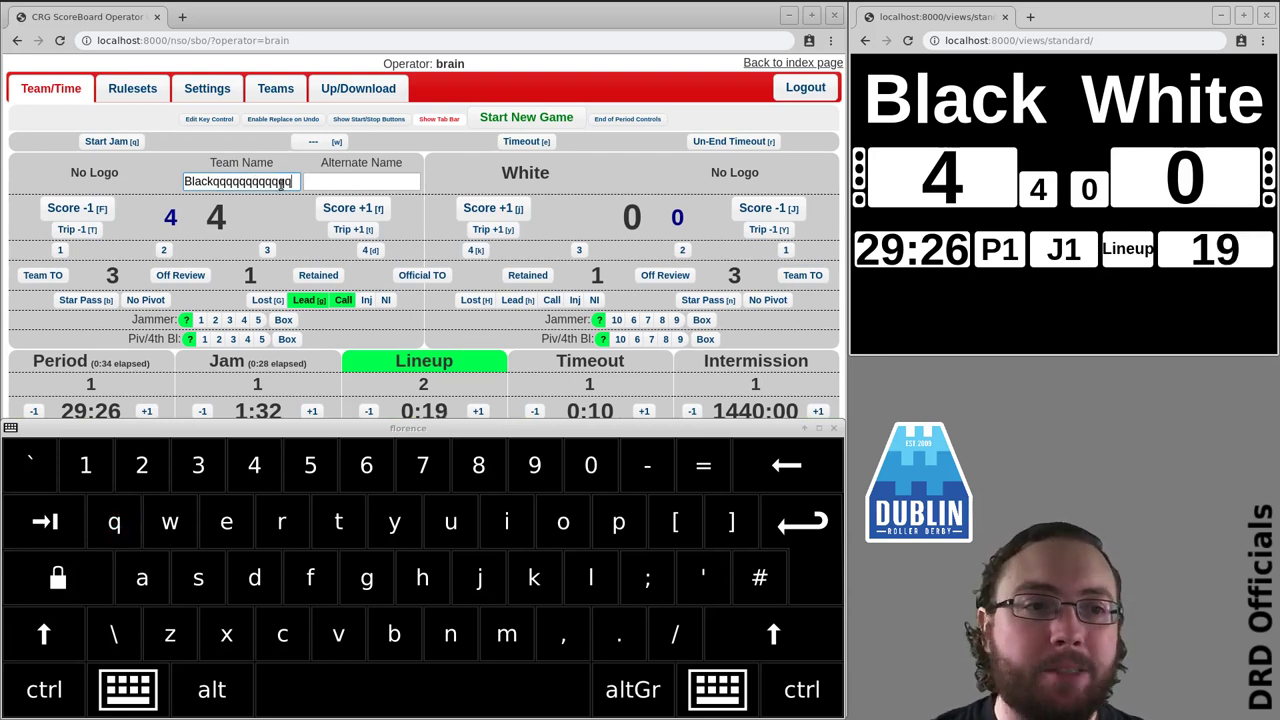
pyautogui.click(450, 142)
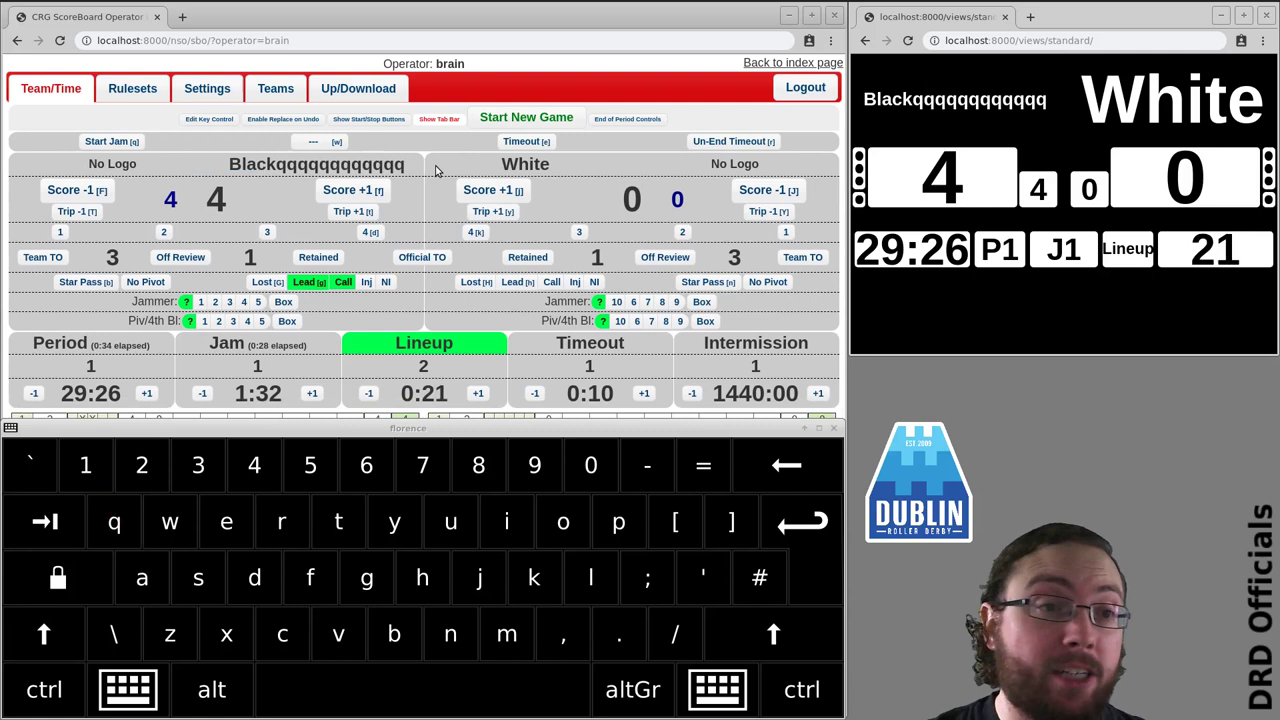
# Remove the extra q characters so that the team name reads Black.
pyautogui.click(235, 165)
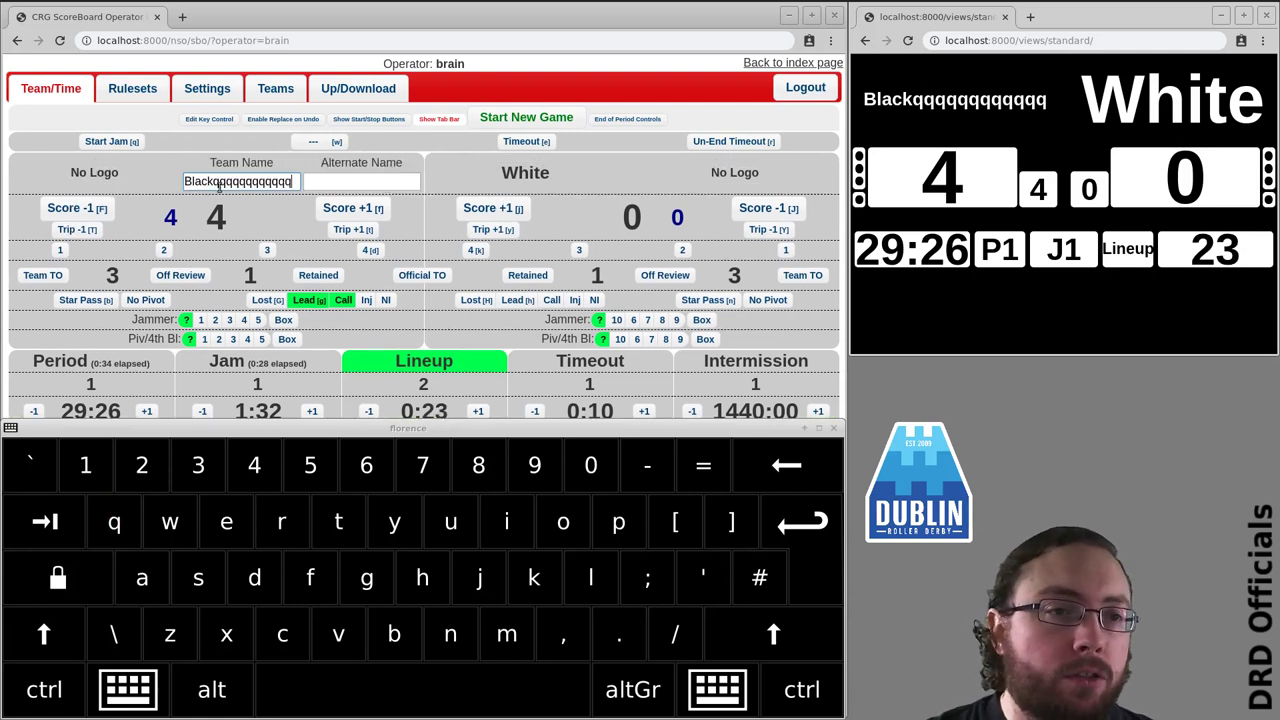
pyautogui.moveTo(218, 184); pyautogui.dragTo(296, 183)
pyautogui.press('Delete')
pyautogui.click(420, 148)
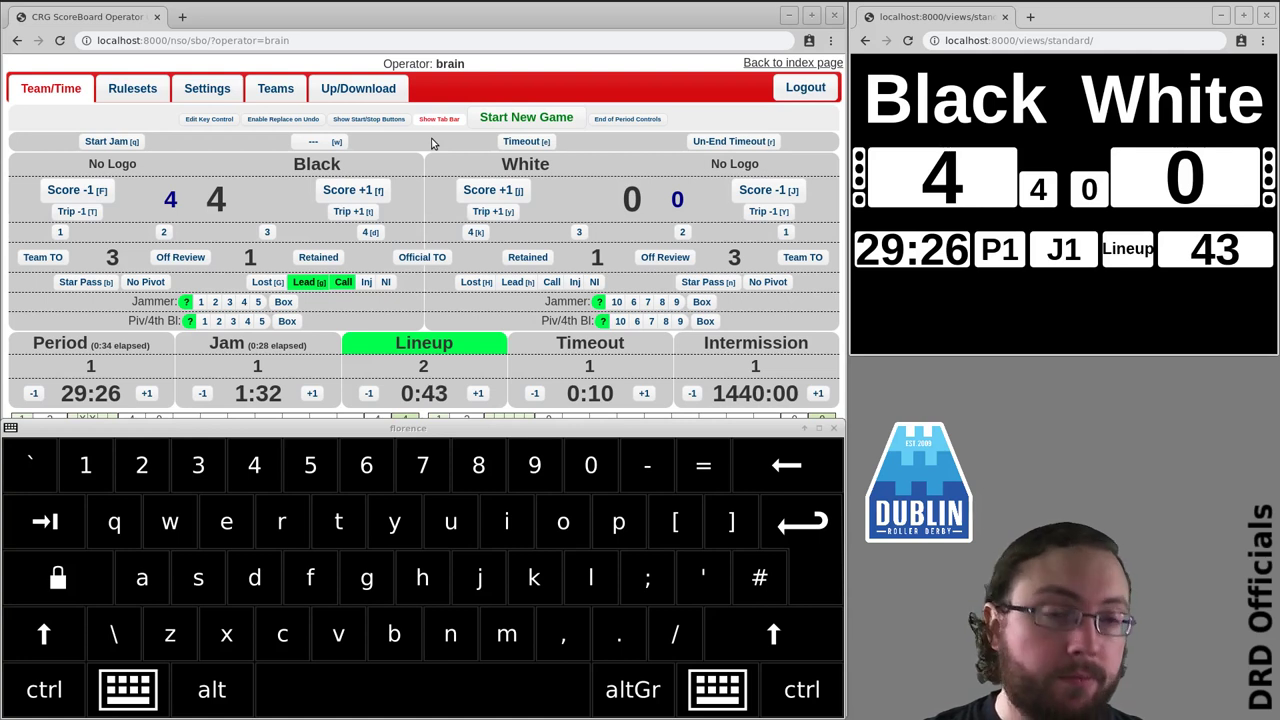
# Toggle Caps Lock to check its on-screen indicator, and test the Start Jam hotkey q with Caps Lock on.
pyautogui.press('capslock')
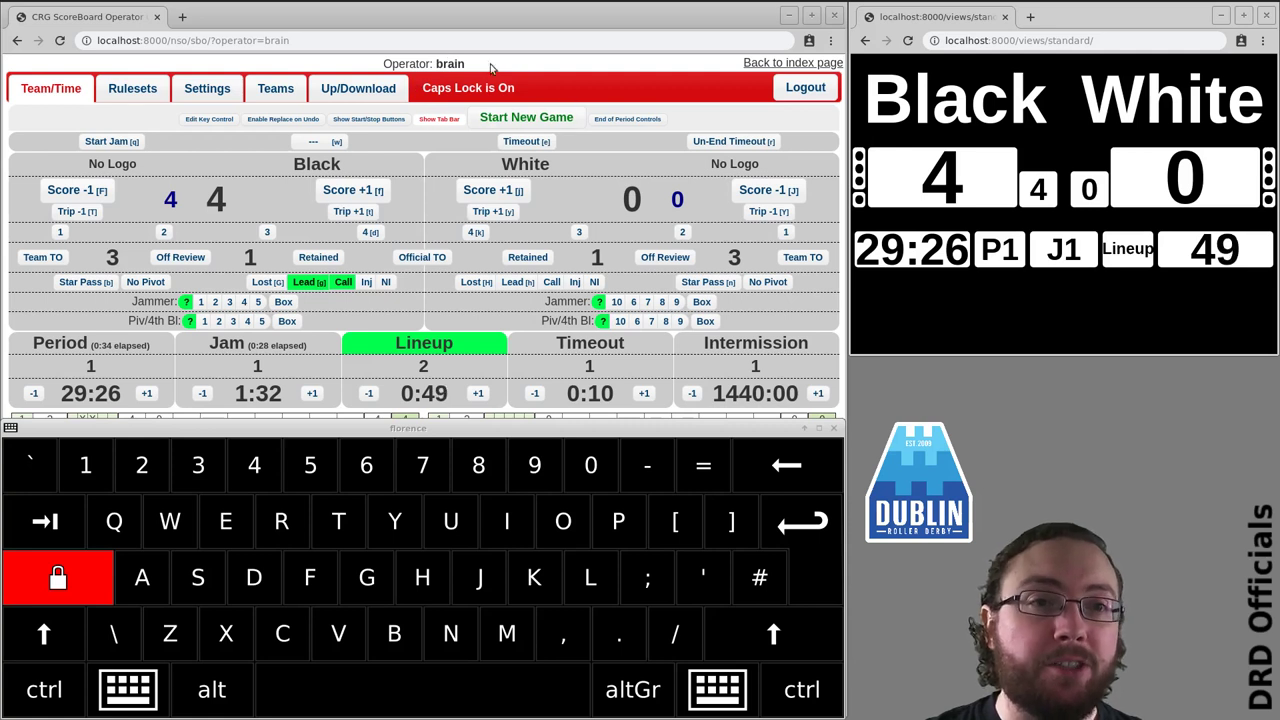
pyautogui.press('capslock')
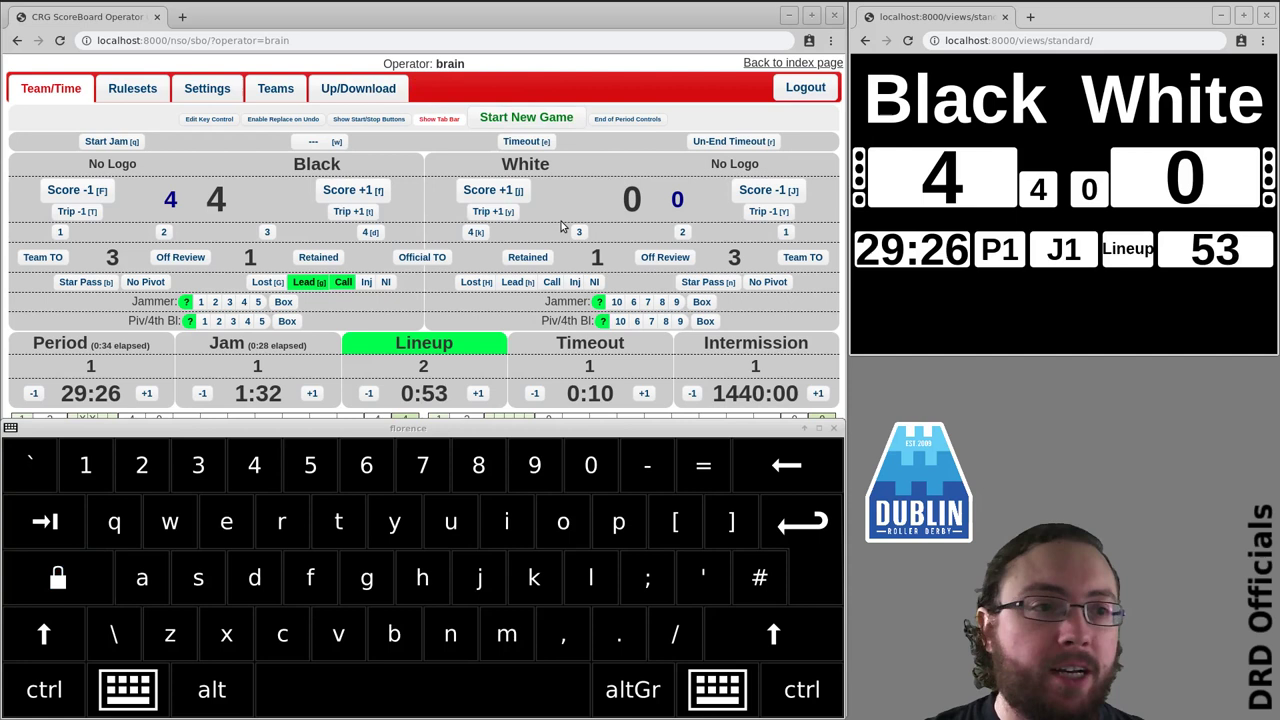
pyautogui.press('capslock')
pyautogui.press('q')
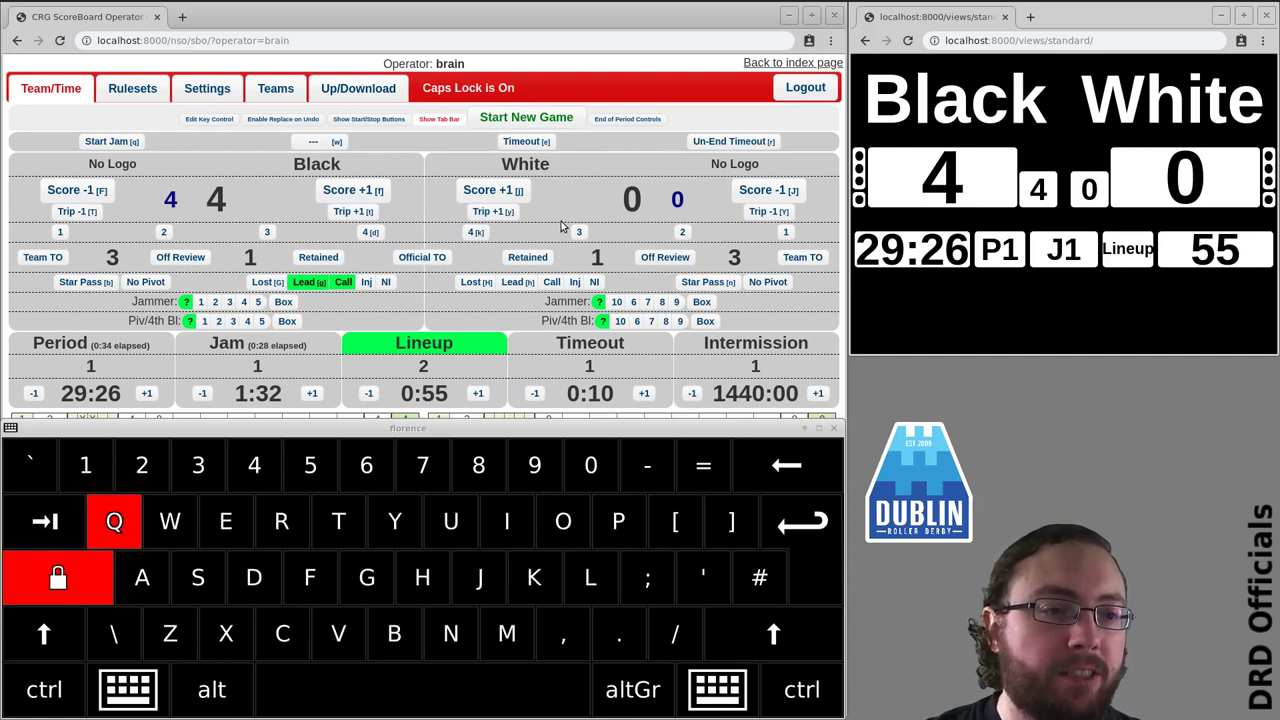
# Test the q hotkey once more under Caps Lock, and turn Caps Lock off.
pyautogui.press('q')
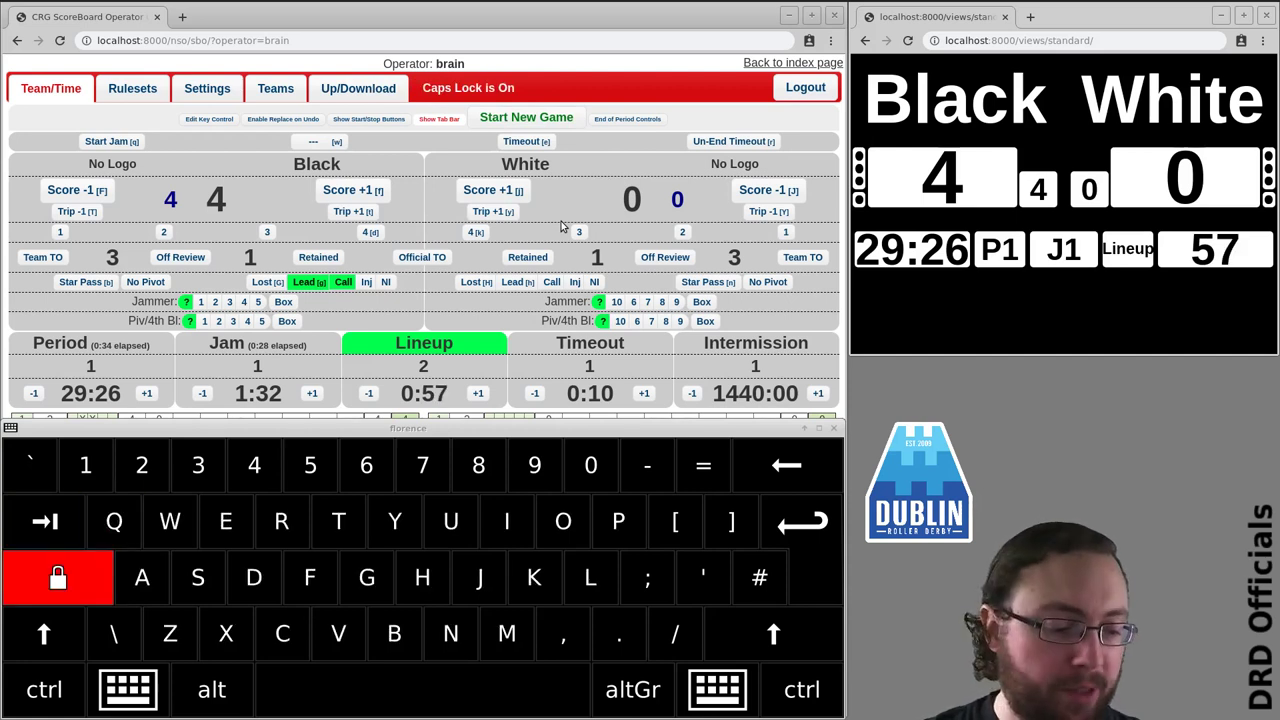
pyautogui.press('capslock')
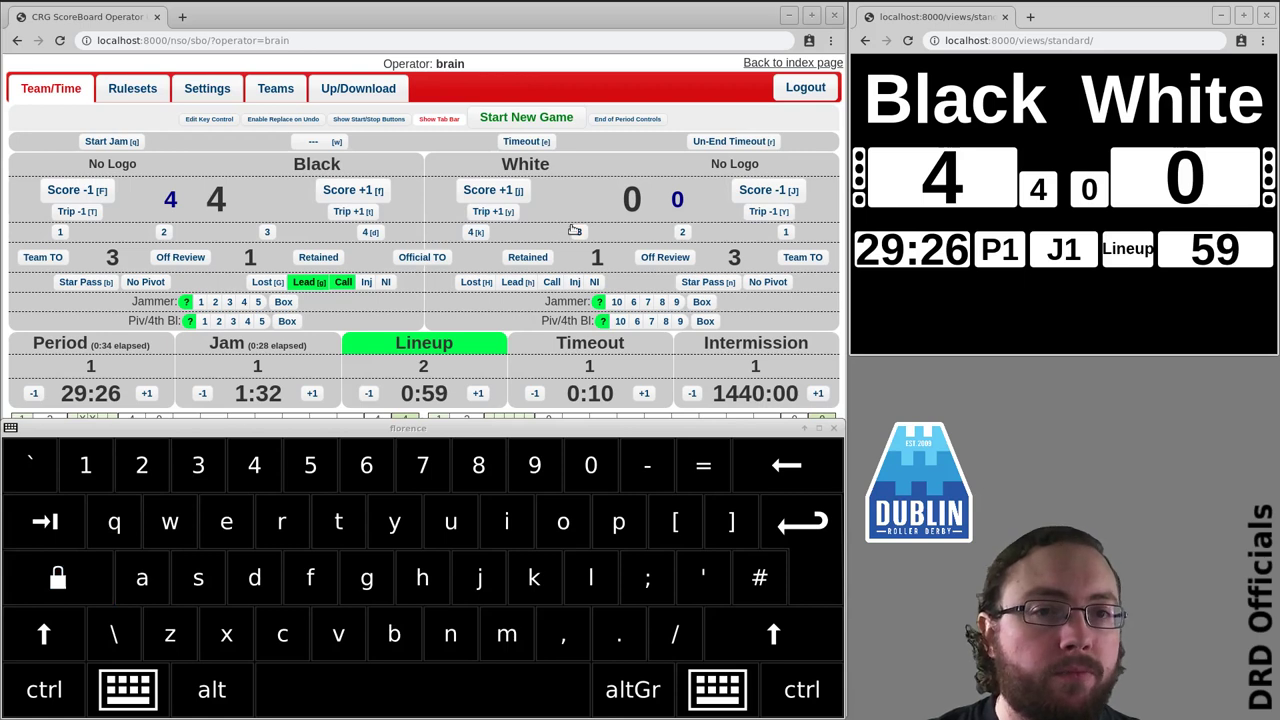
# In Key Control edit mode, clear the Un-End Timeout hotkey, and clear and reassign the e hotkey on Timeout.
pyautogui.click(204, 121)
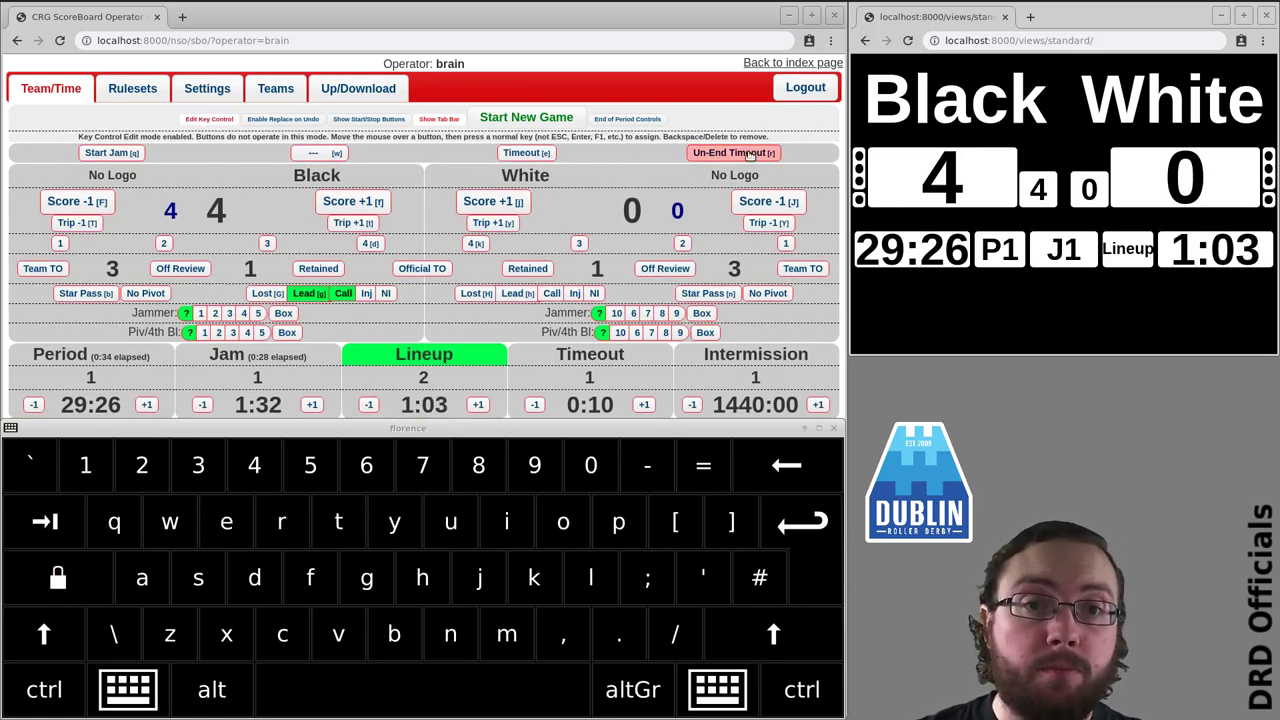
pyautogui.press('BackSpace')
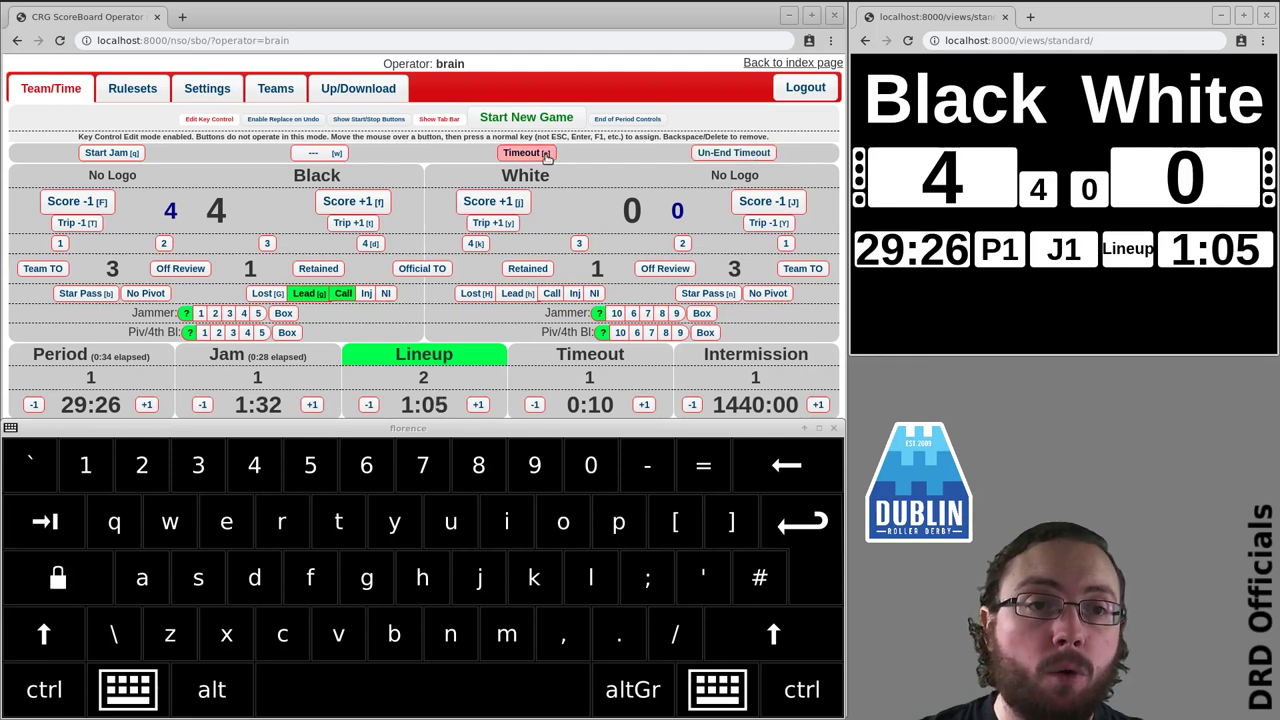
pyautogui.press('BackSpace')
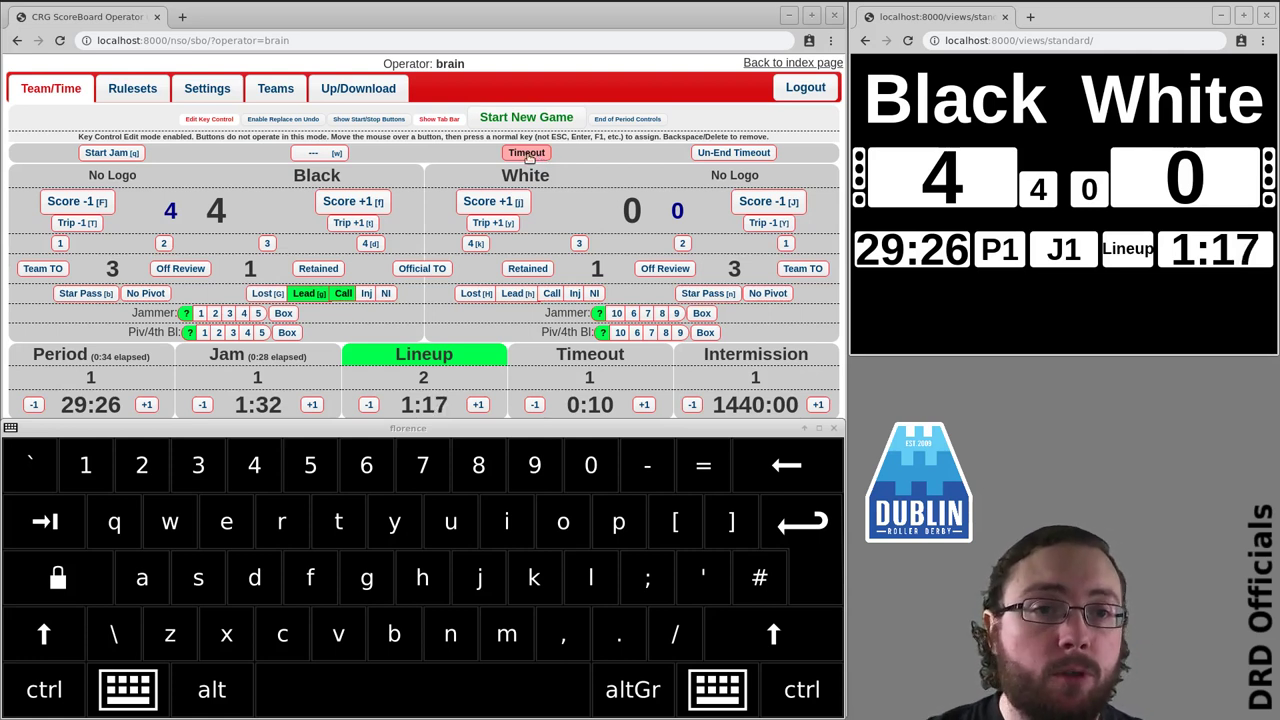
pyautogui.press('e')
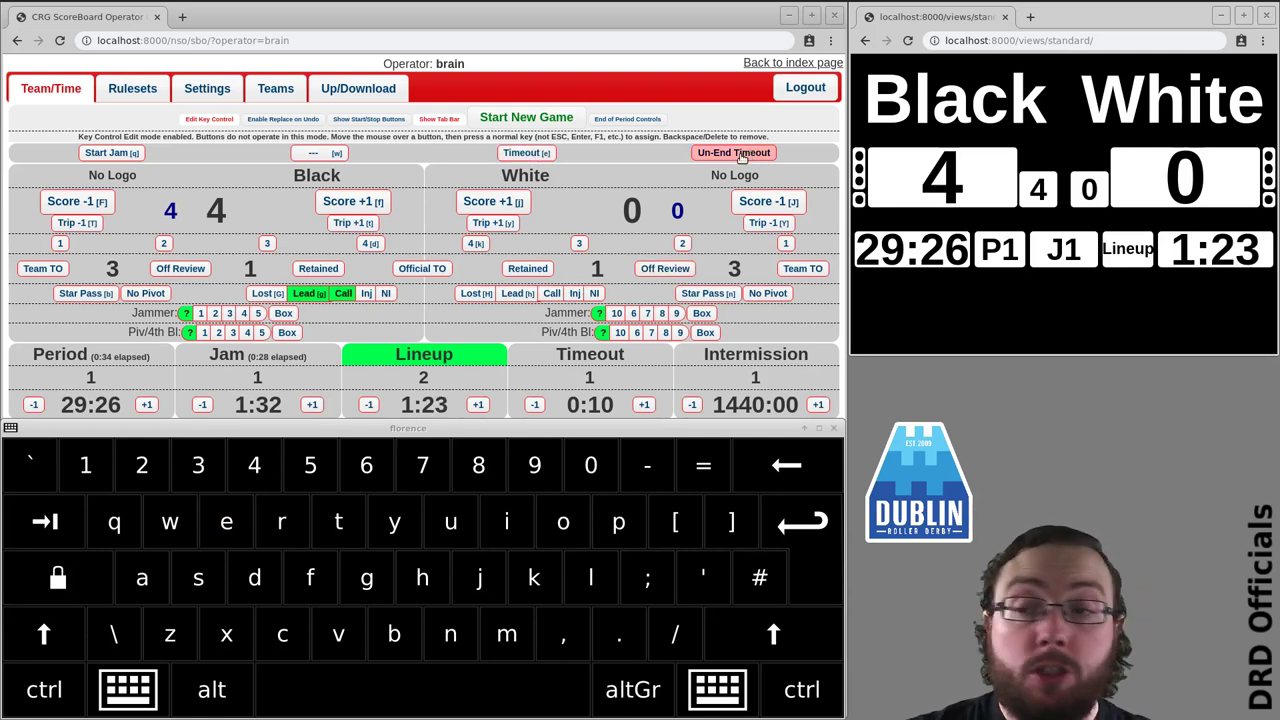
# Assign e to only Un-End Timeout, removing it from Timeout, and assign e to Timeout as a key shared with the other controls.
pyautogui.press('e')
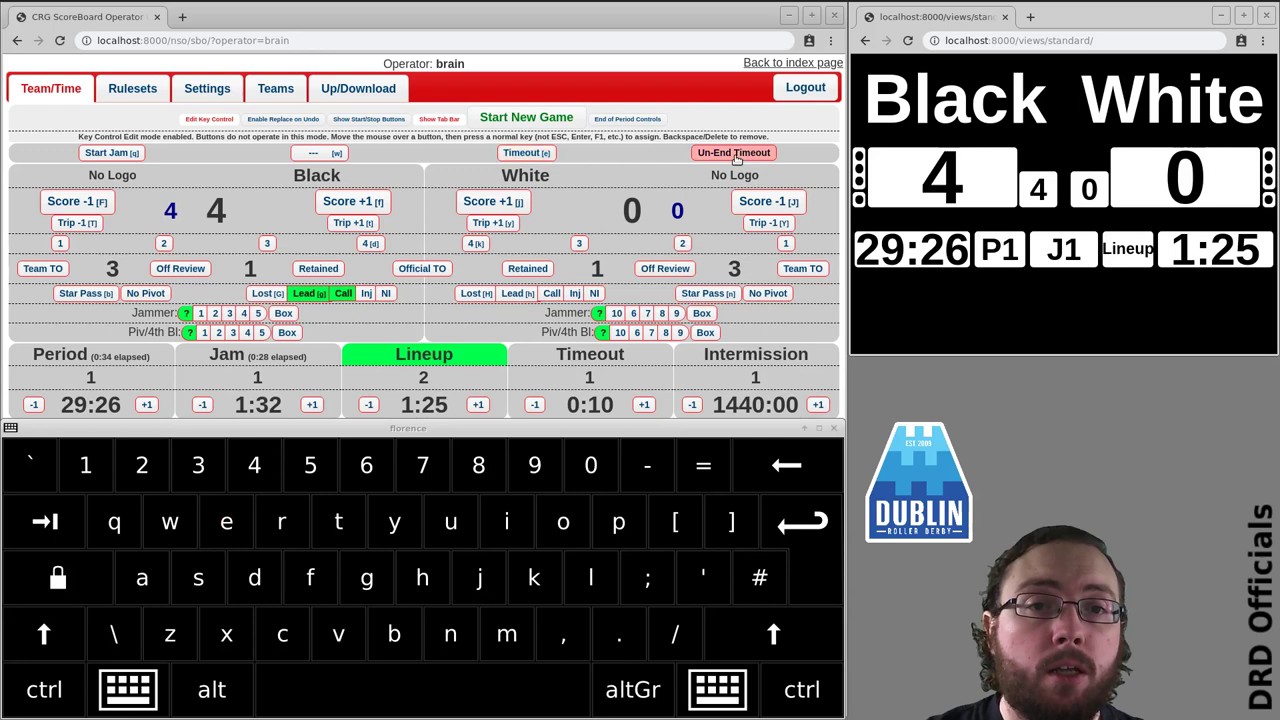
pyautogui.press('e')
pyautogui.moveTo(510, 292); pyautogui.dragTo(560, 238)
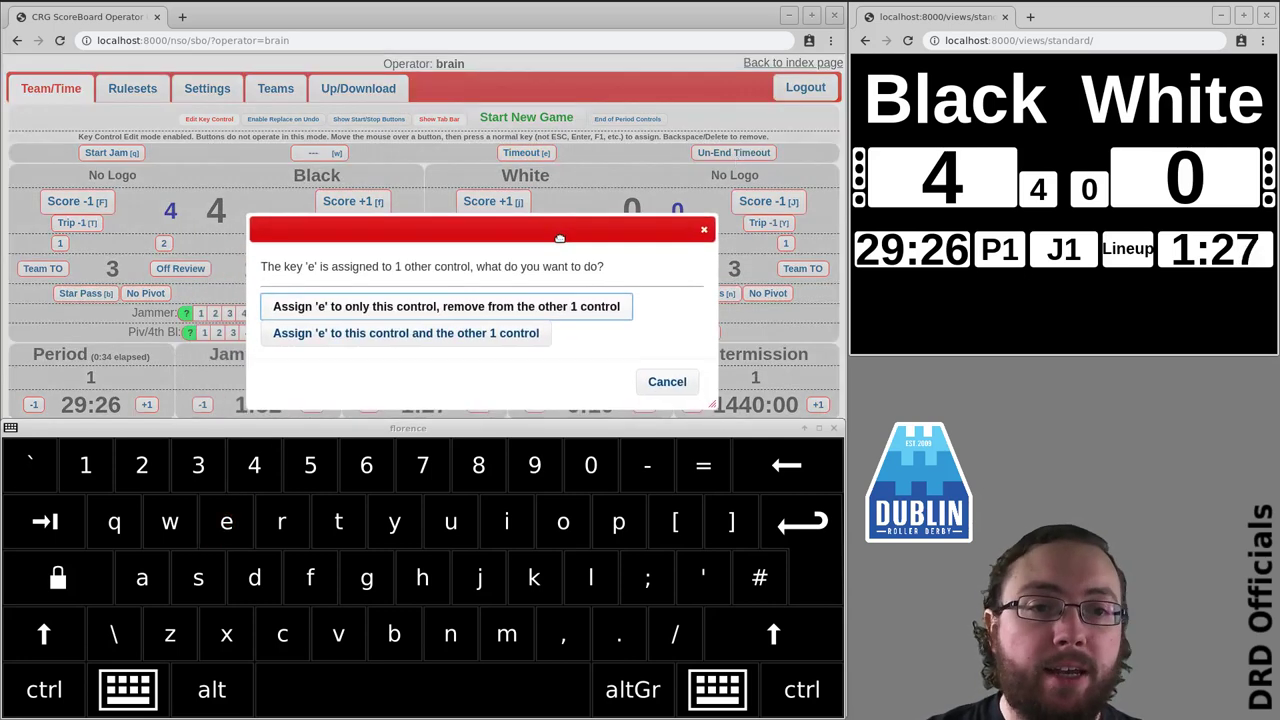
pyautogui.click(443, 310)
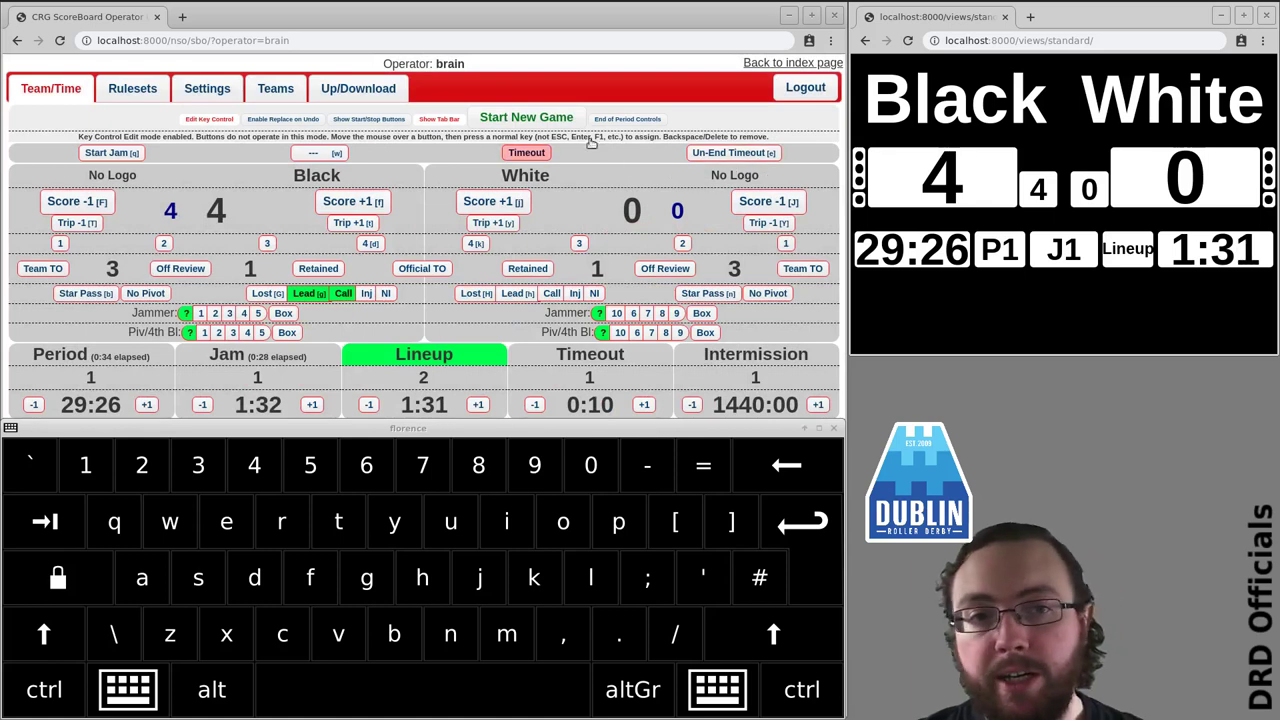
pyautogui.press('e')
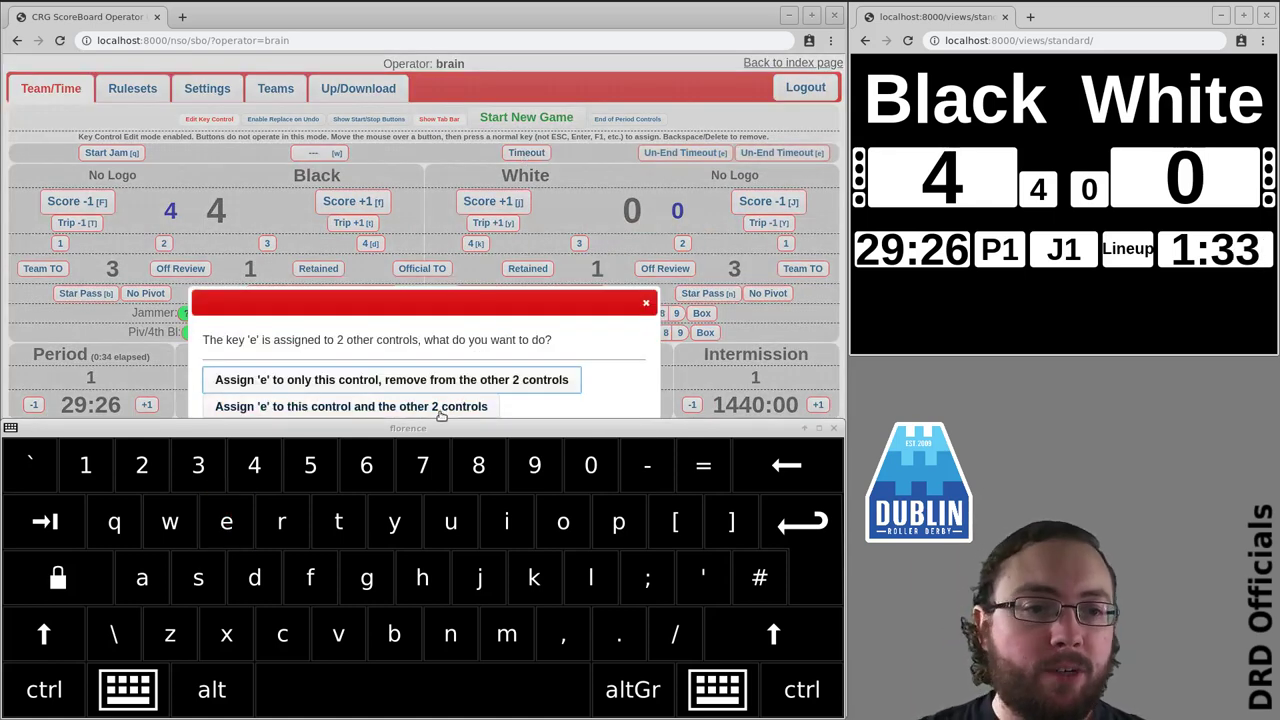
pyautogui.click(441, 408)
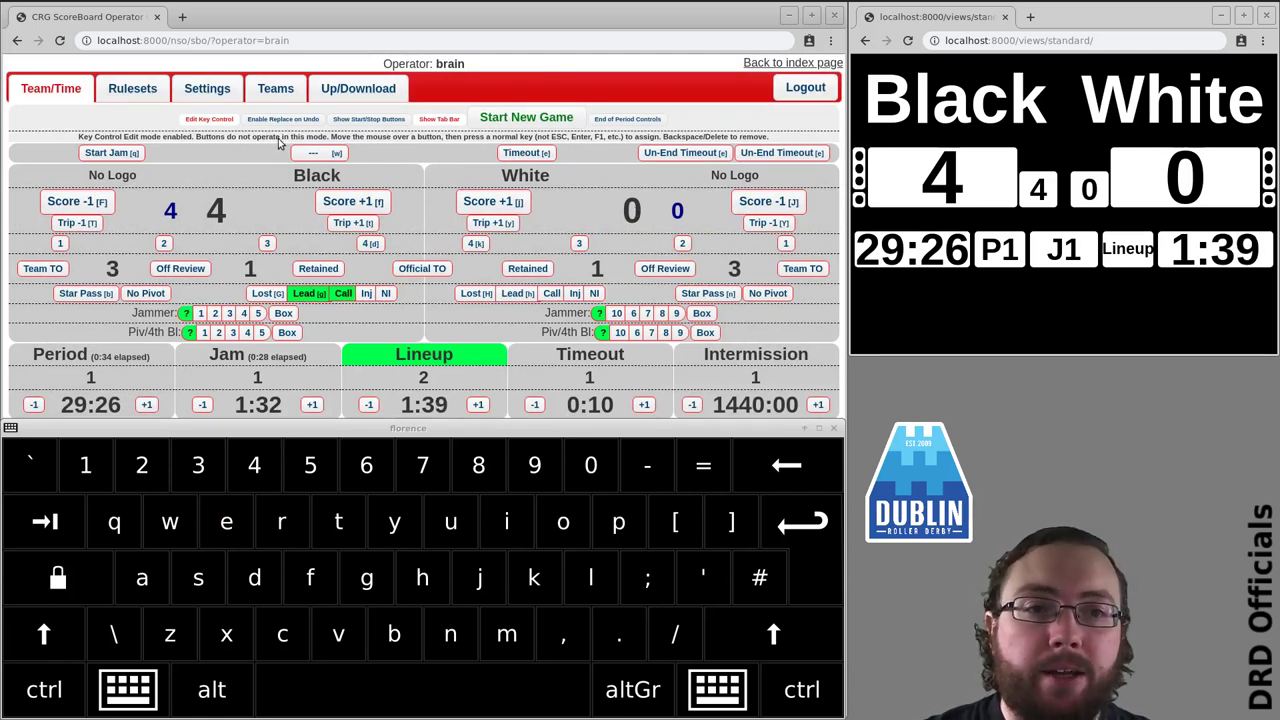
# Remove the e hotkey from both Timeout and Un-End Timeout, and leave Key Control edit mode.
pyautogui.press('BackSpace')
pyautogui.press('BackSpace')
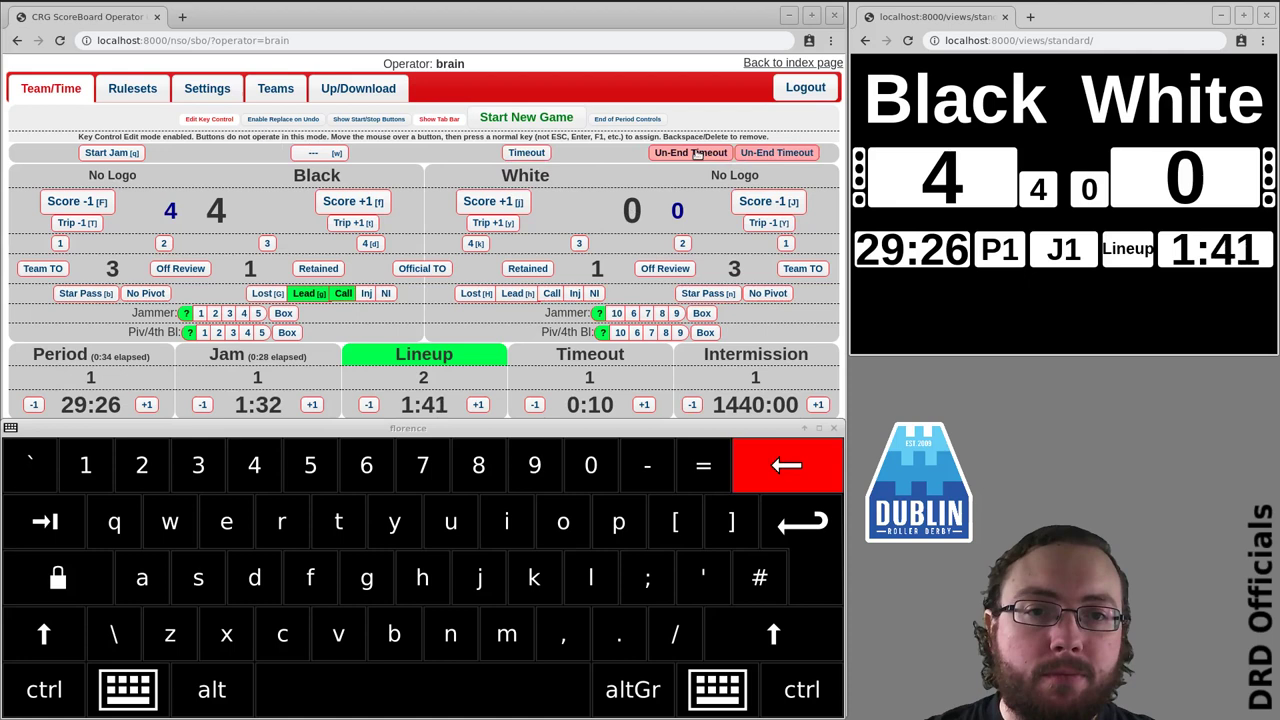
pyautogui.click(216, 119)
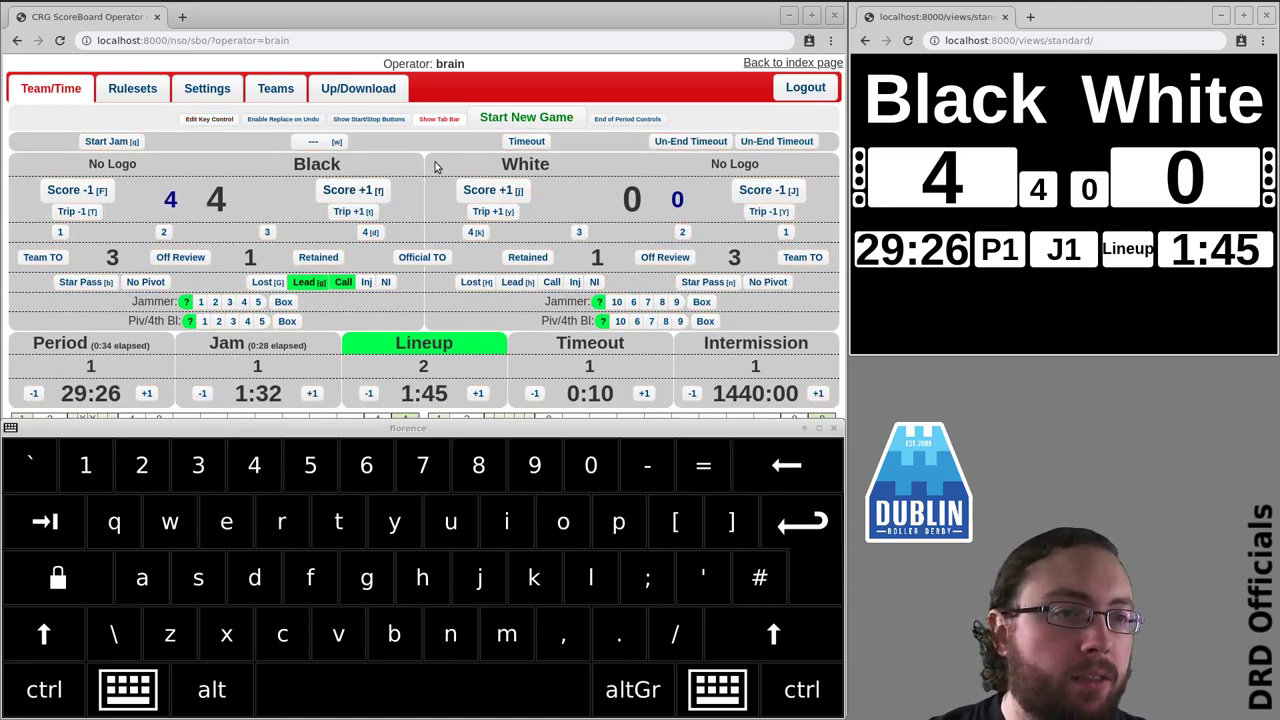
# Start a new jam and stop it about one second in.
pyautogui.click(116, 142)
pyautogui.click(318, 141)
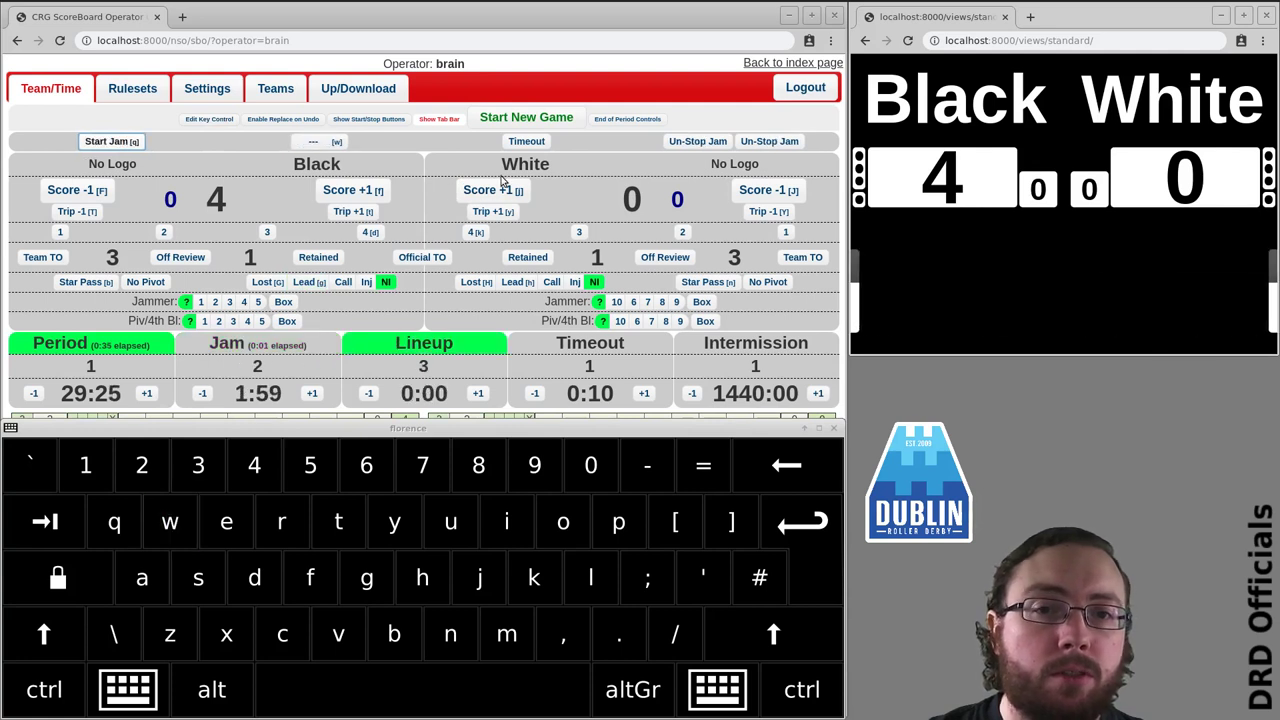